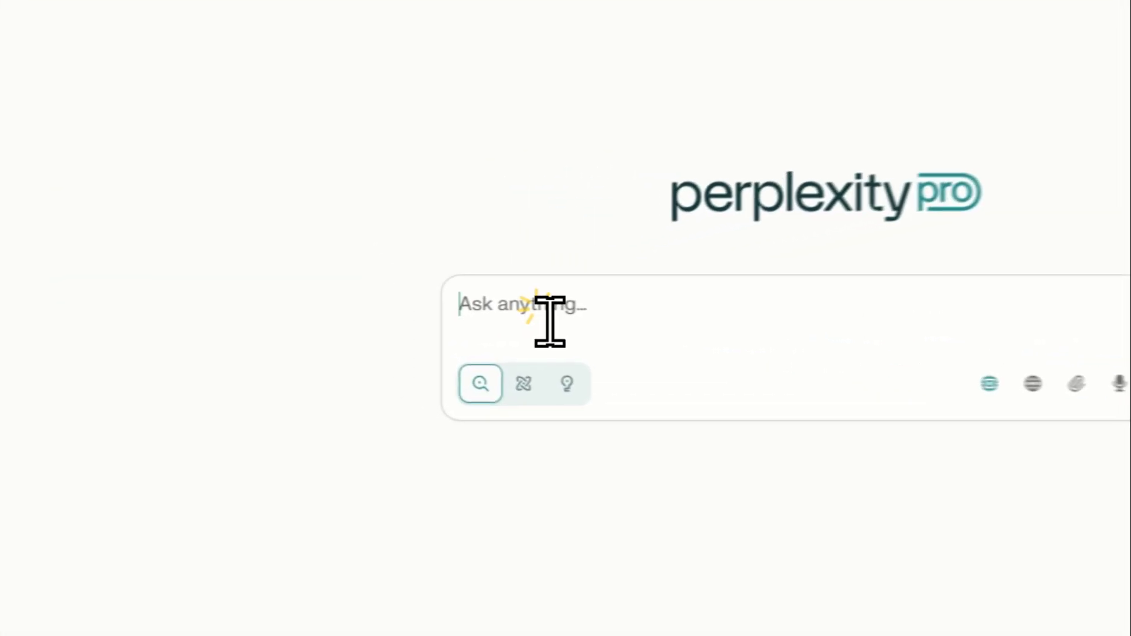
Enter the query 'Tesla stock' in the home question box, replacing the typed TSLA
click(432, 325)
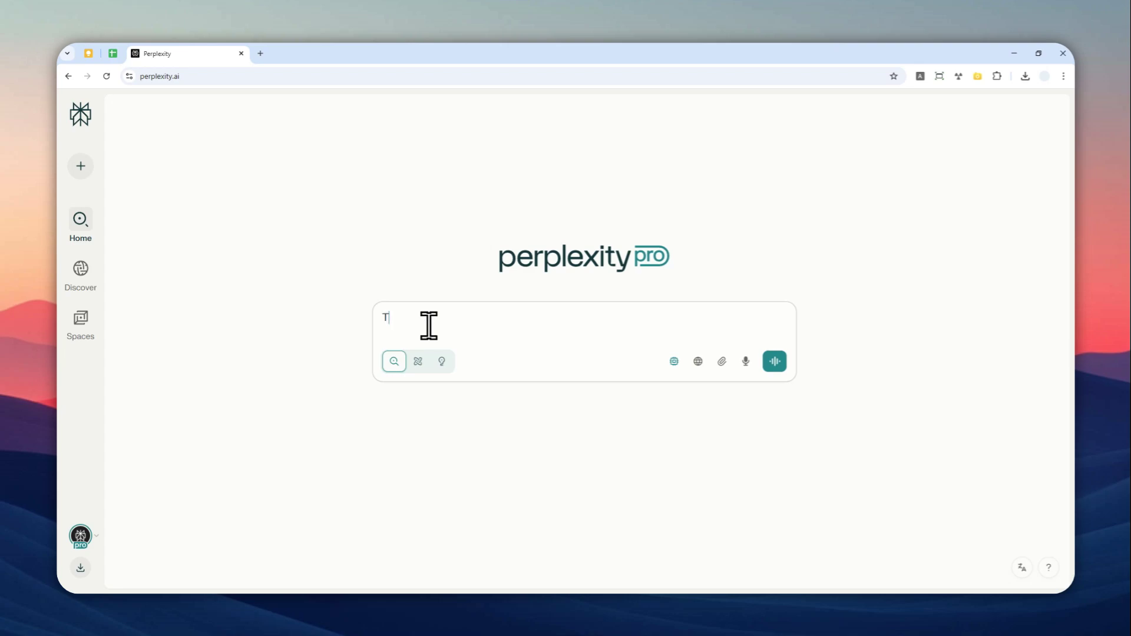
text(SLA)
key(ctrl+a)
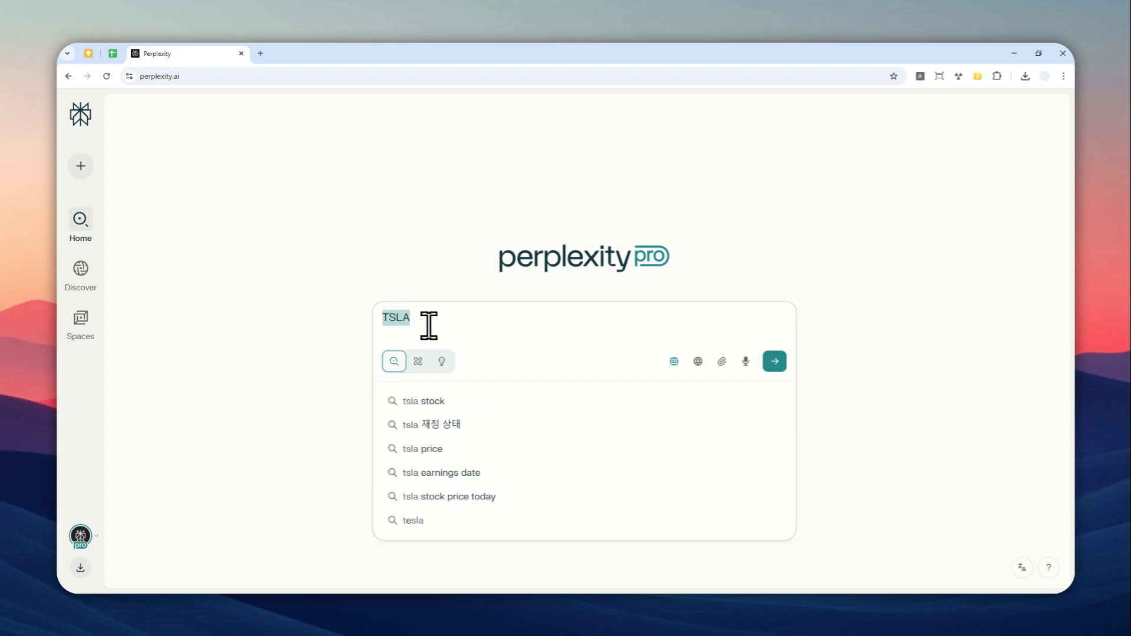
text(Tesla )
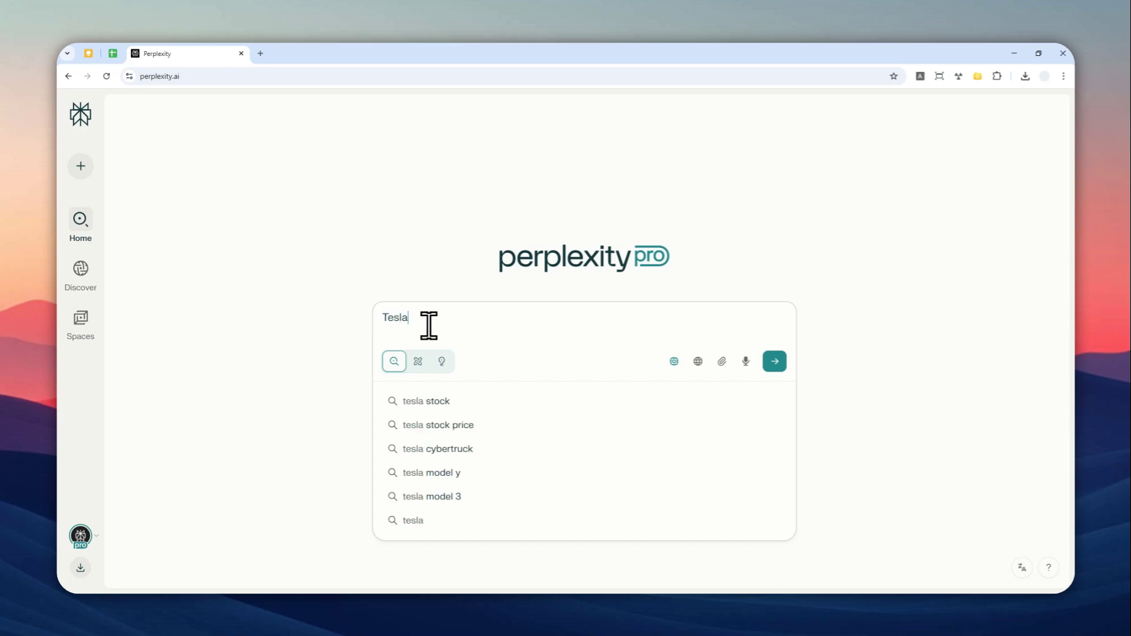
text(stock)
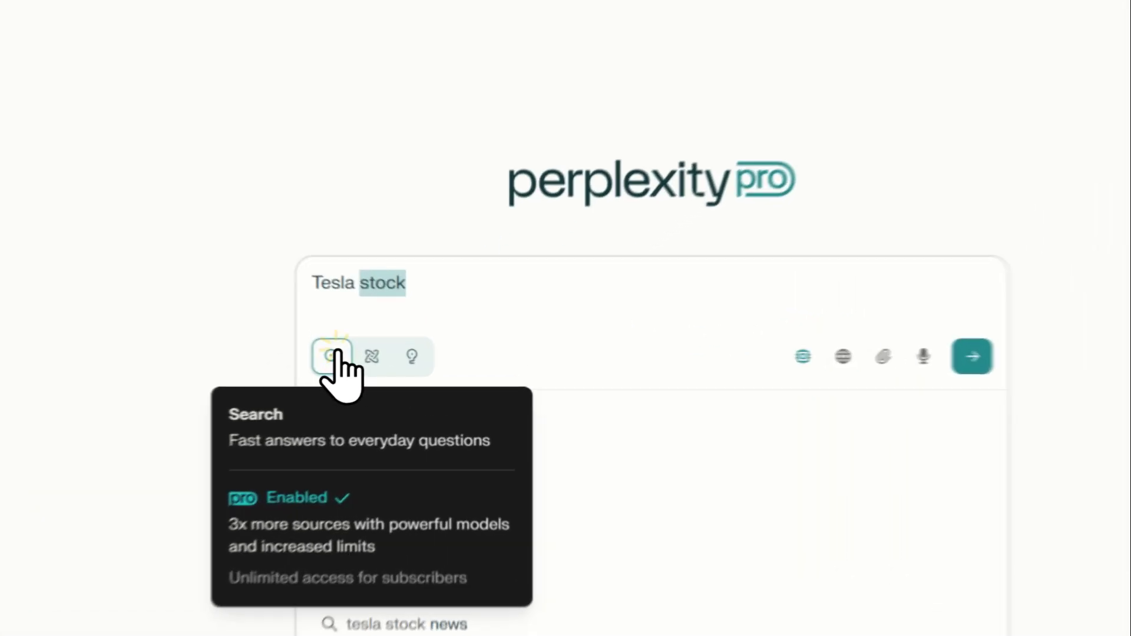
Use Claude 4.0 Sonnet as the model and add Social alongside Web as sources
click(394, 361)
click(674, 361)
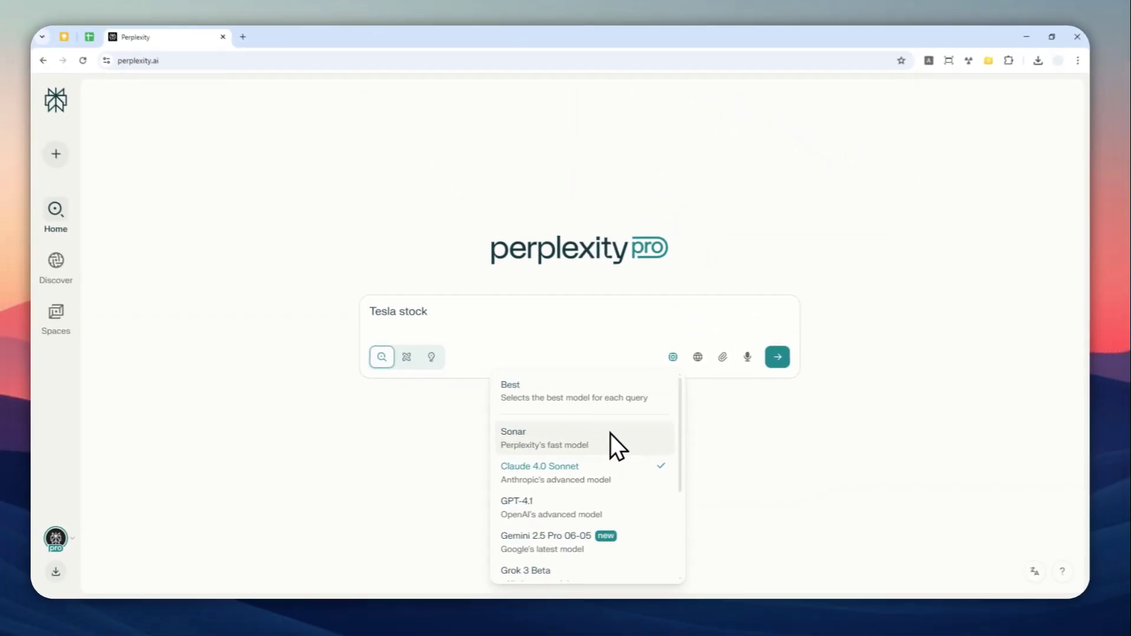
scroll(619, 445, down, 3)
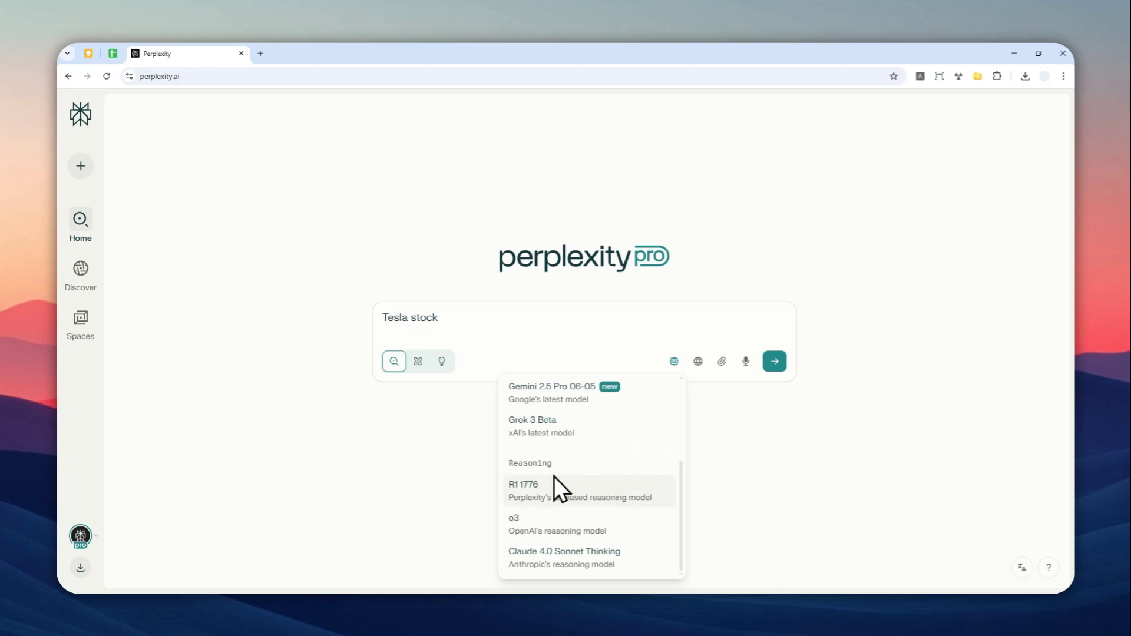
scroll(592, 459, up, 5)
click(601, 466)
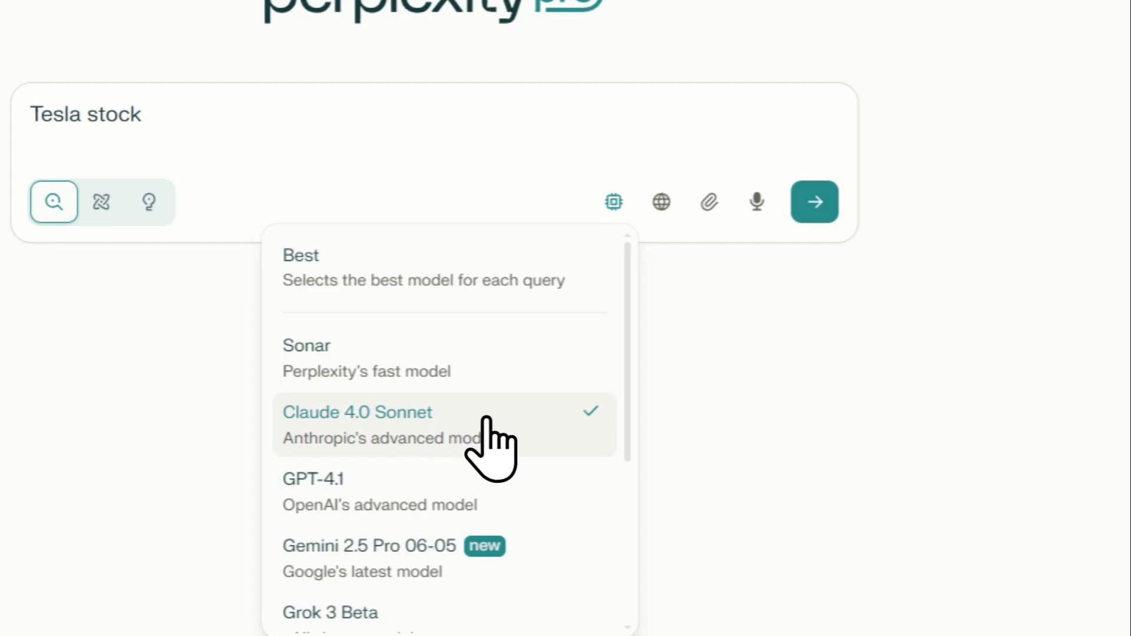
click(498, 402)
click(662, 202)
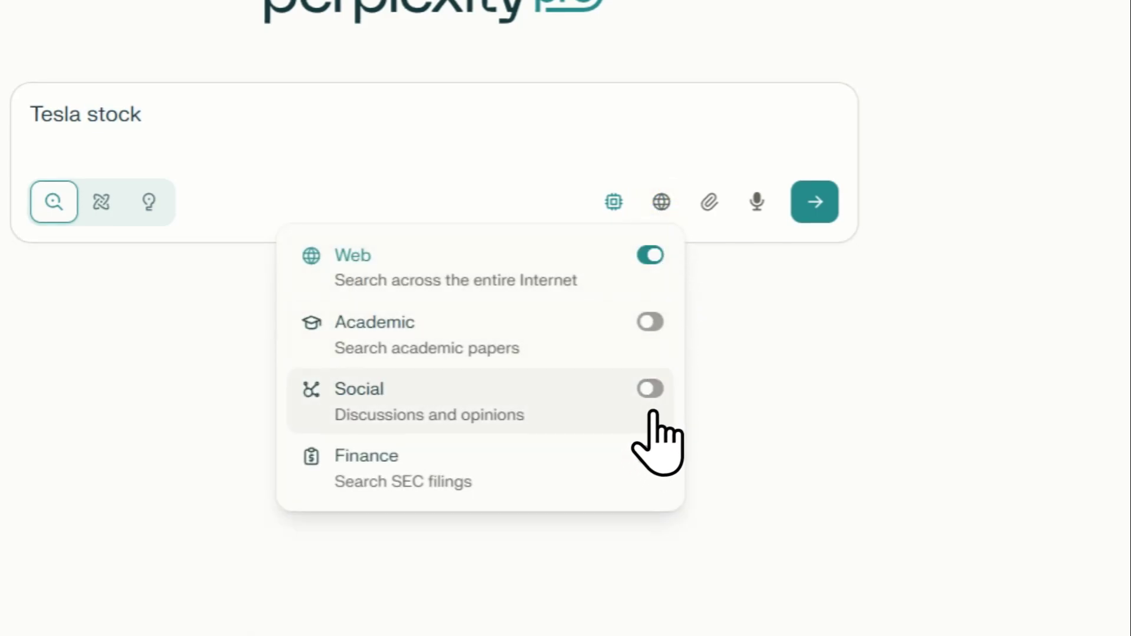
click(649, 390)
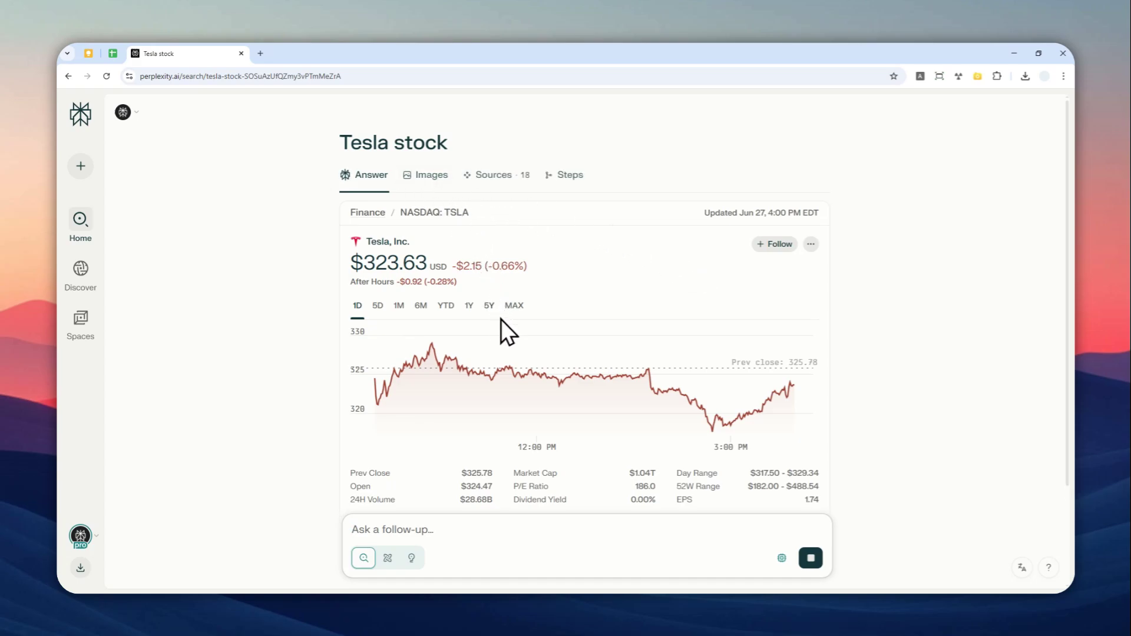
Scroll through the Tesla answer's performance, financials and analyst-target sections, then back to the $323.63 chart
scroll(572, 327, down, 1)
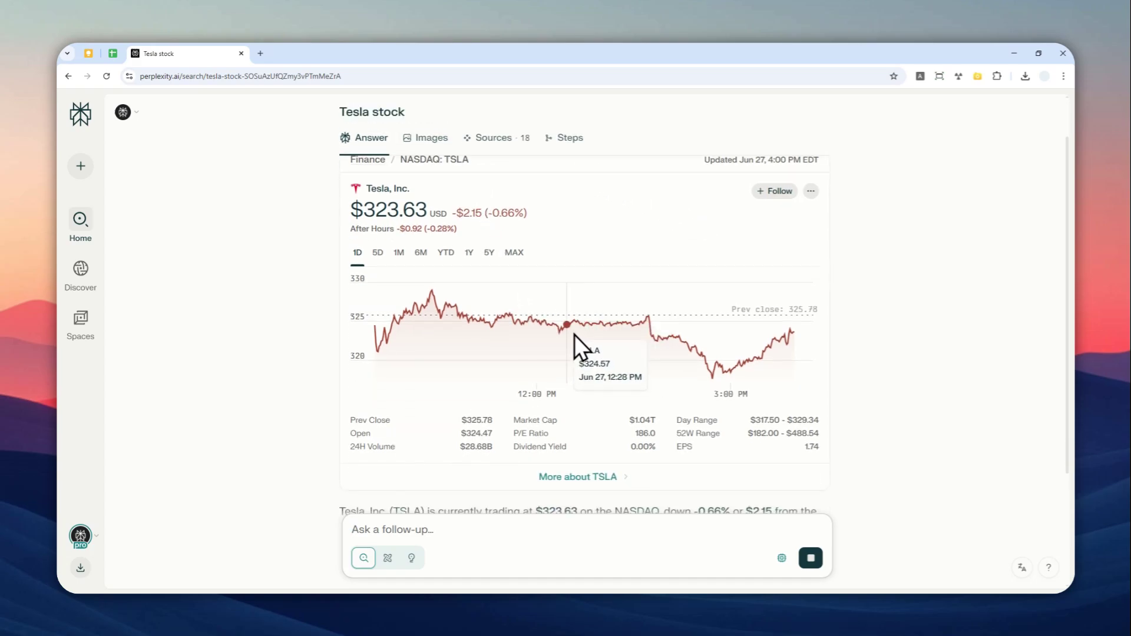
scroll(516, 289, up, 1)
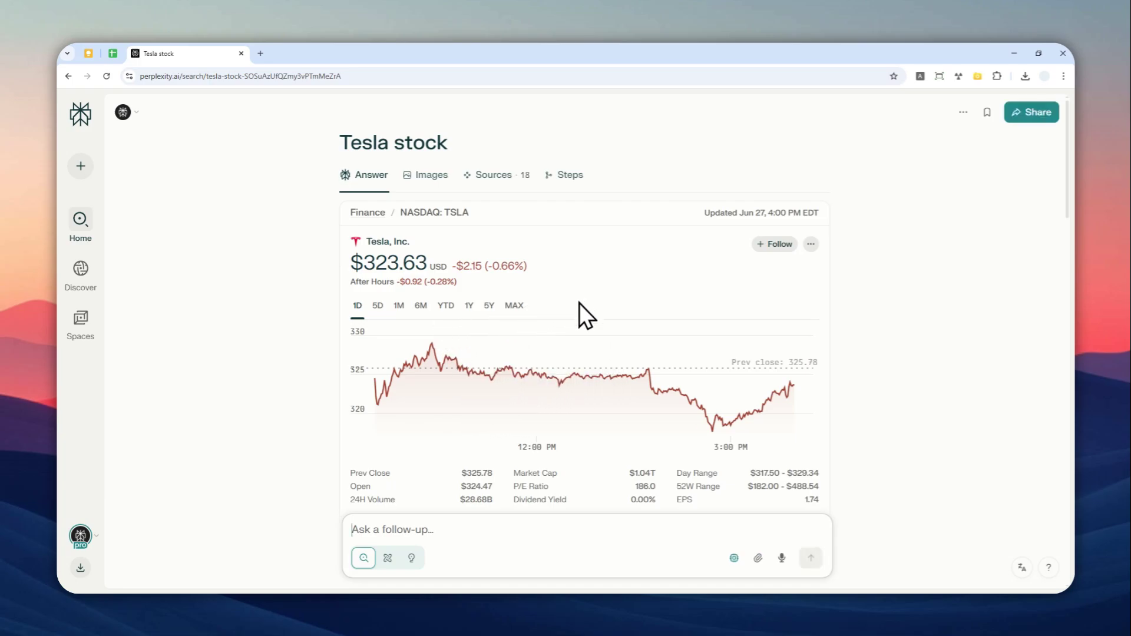
scroll(574, 317, down, 7)
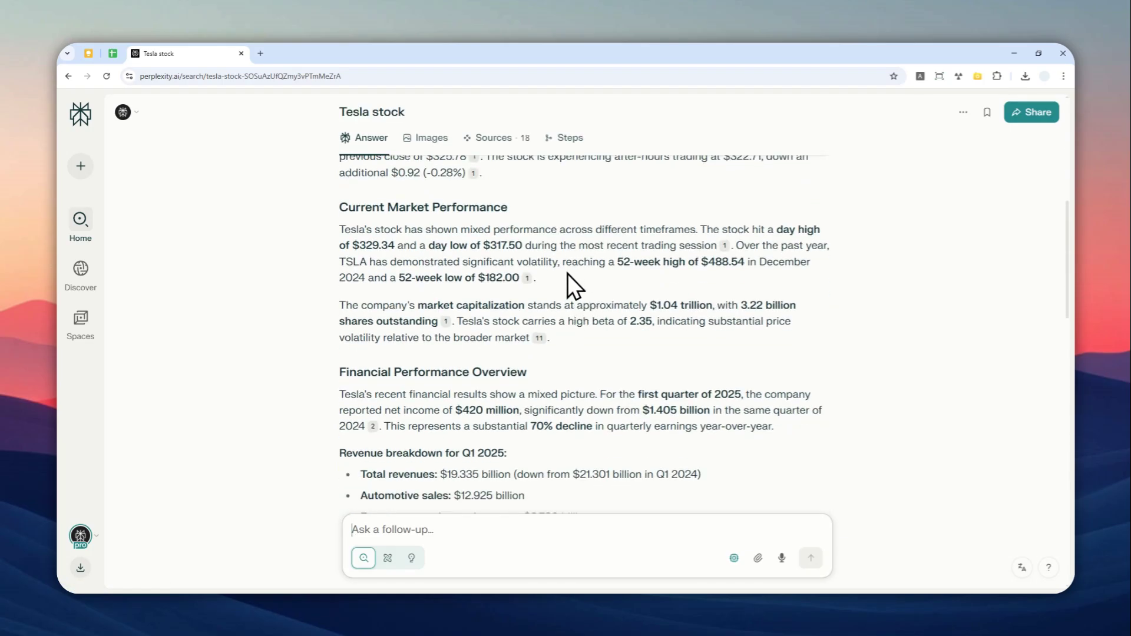
scroll(570, 318, up, 2)
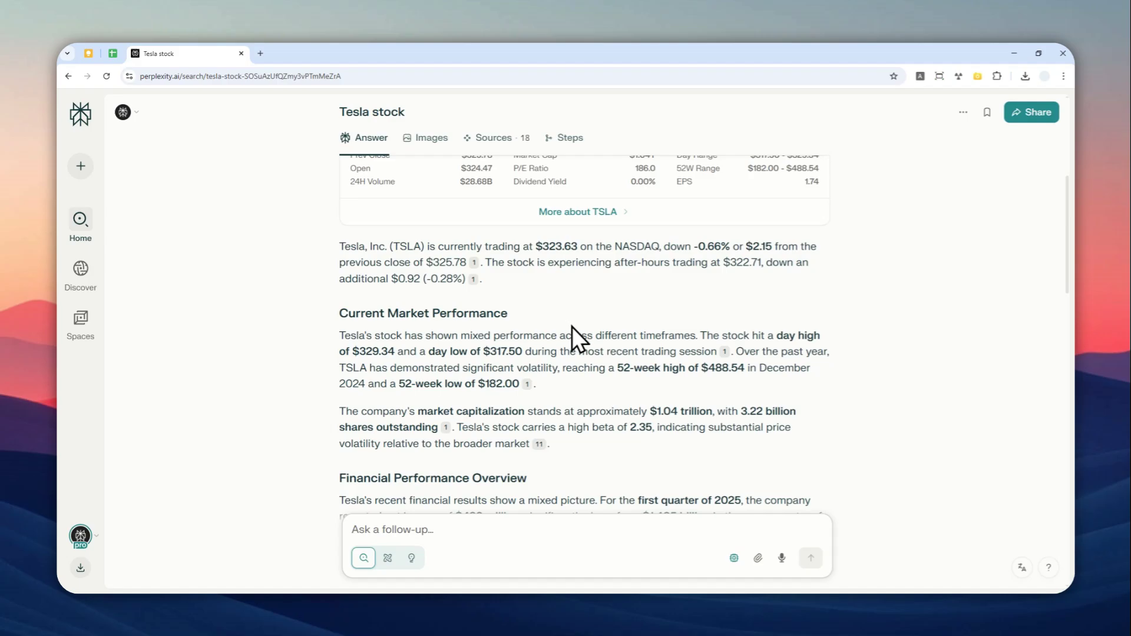
scroll(571, 327, down, 6)
scroll(577, 330, down, 3)
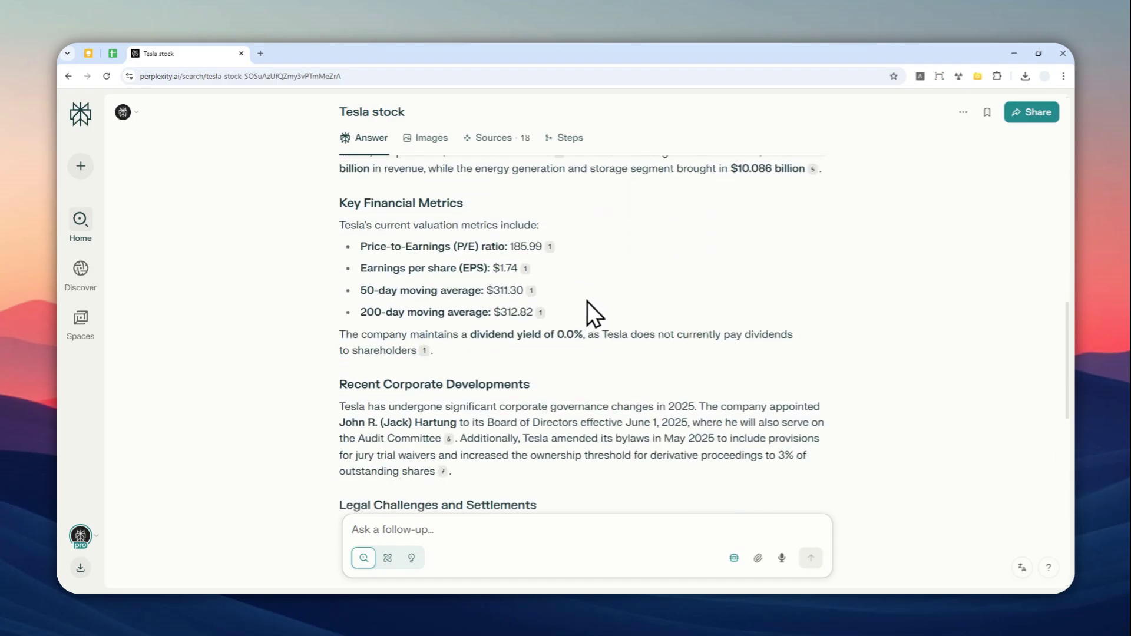
scroll(714, 310, down, 8)
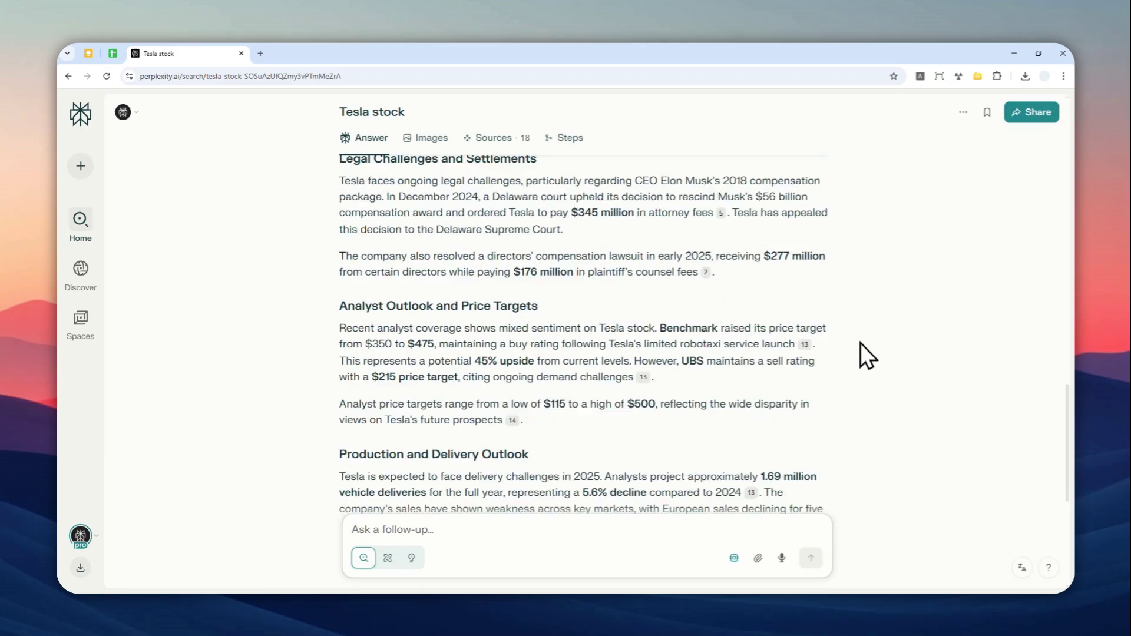
scroll(710, 351, up, 13)
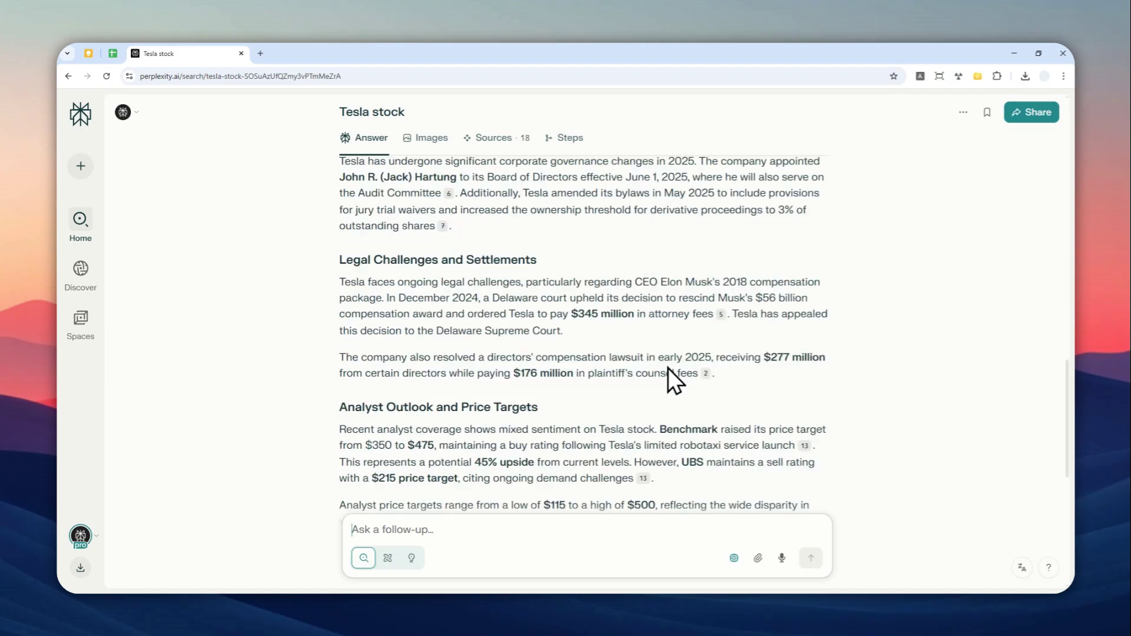
scroll(603, 347, up, 11)
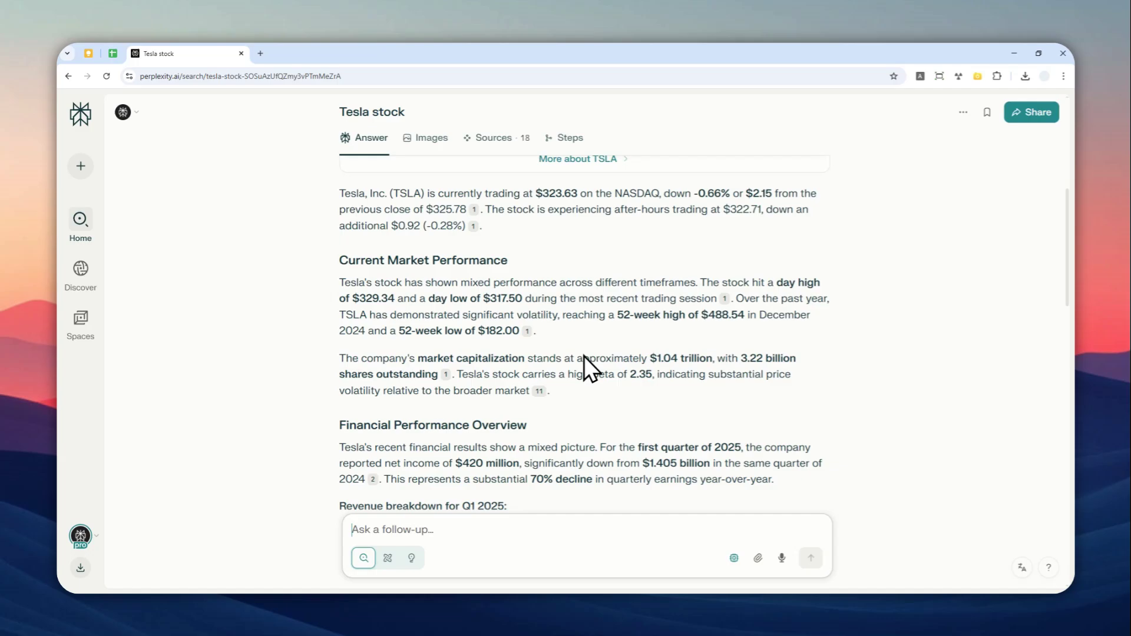
scroll(556, 398, up, 1)
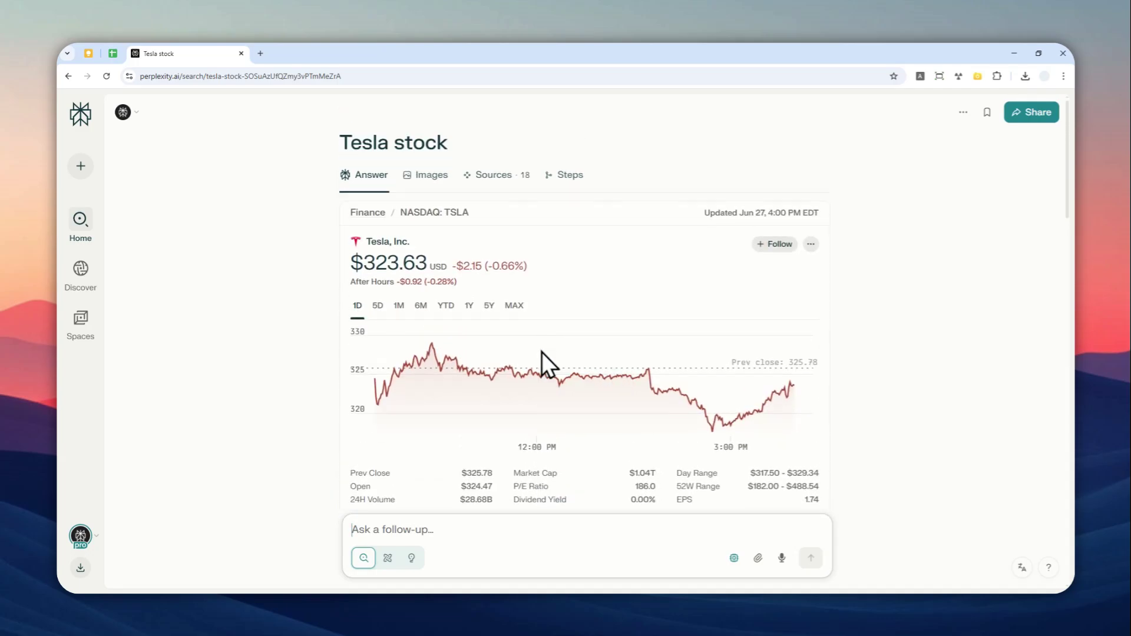
scroll(585, 271, down, 3)
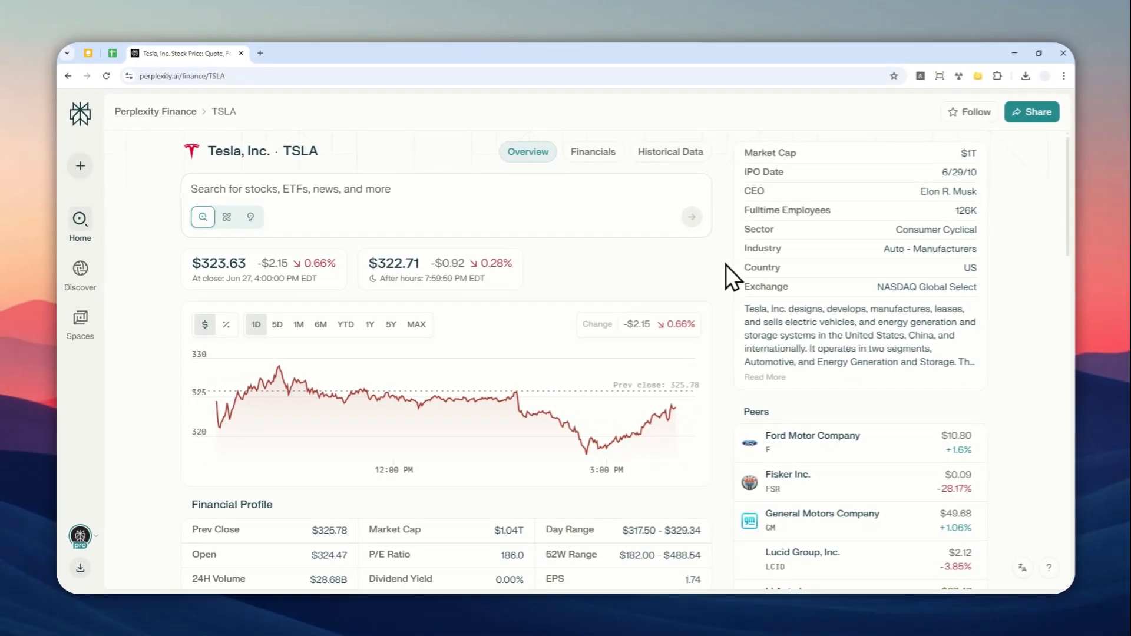
Scroll through the TSLA finance page's key issues, price movements and earnings, then back up
scroll(718, 273, down, 10)
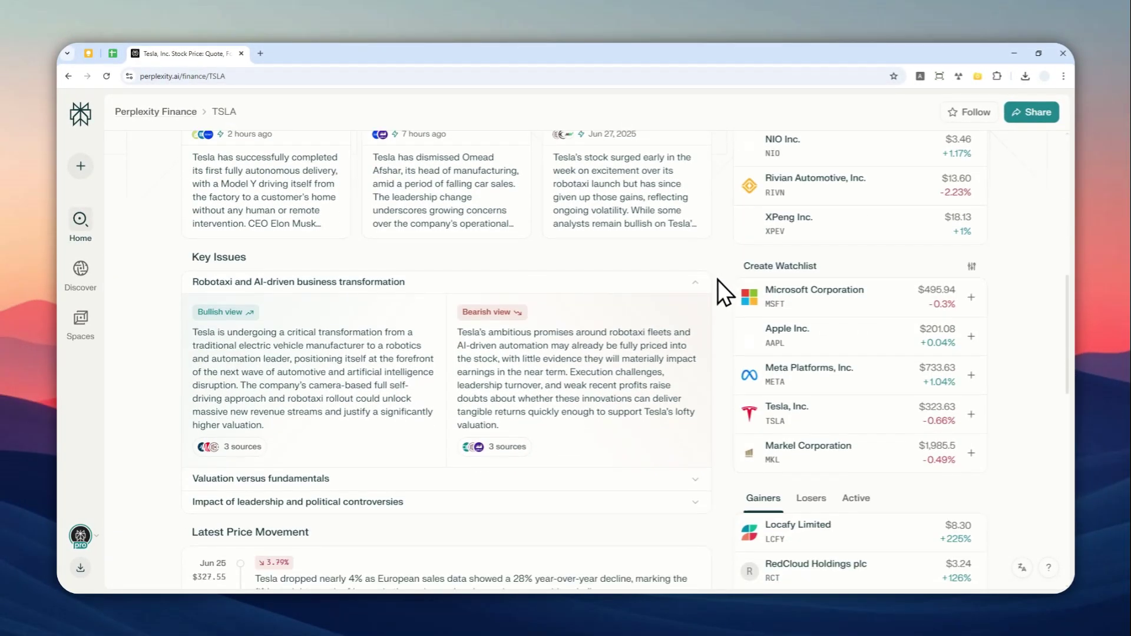
scroll(717, 280, down, 3)
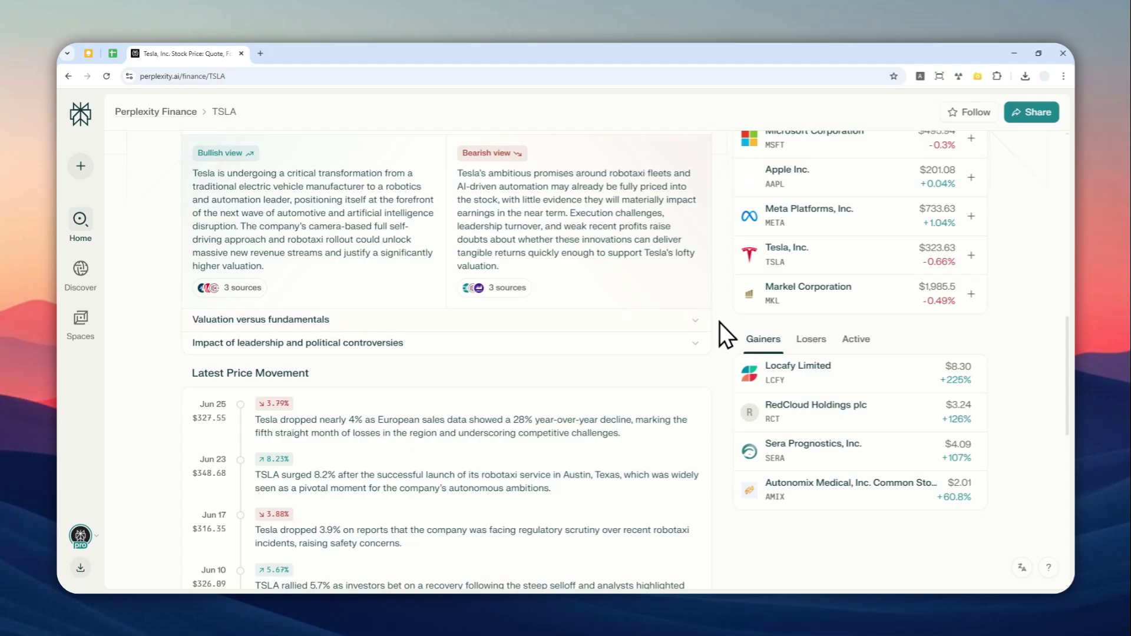
scroll(723, 327, down, 8)
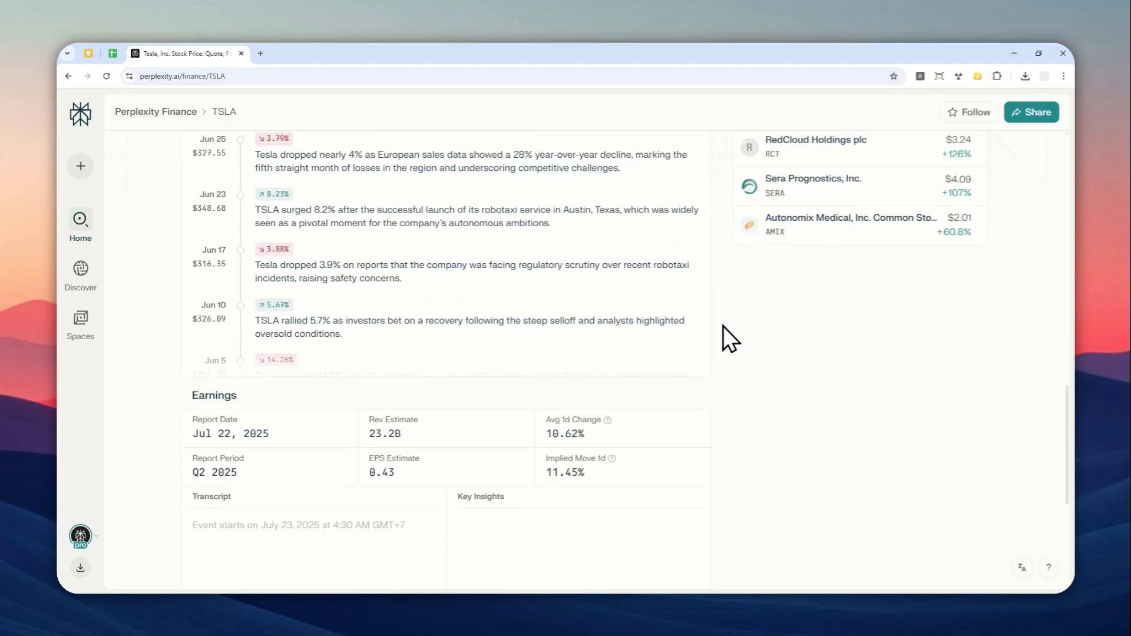
scroll(724, 330, up, 6)
scroll(726, 335, up, 12)
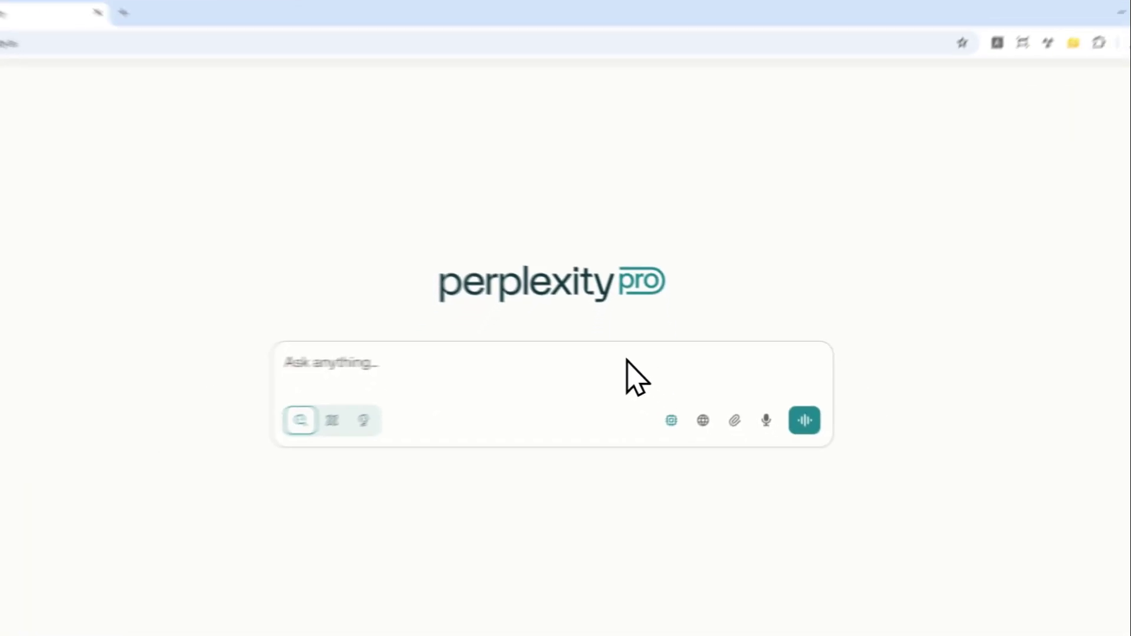
Open Perplexity Finance, view the Crypto leaderboard, then switch back to US Markets
mouse_move(85, 204)
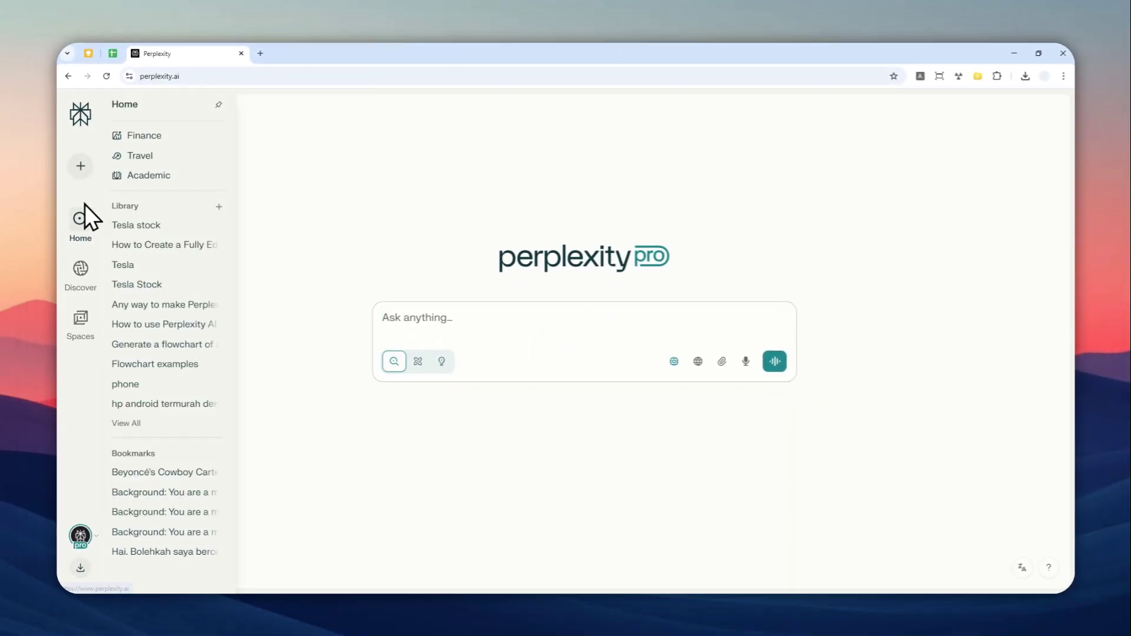
click(158, 136)
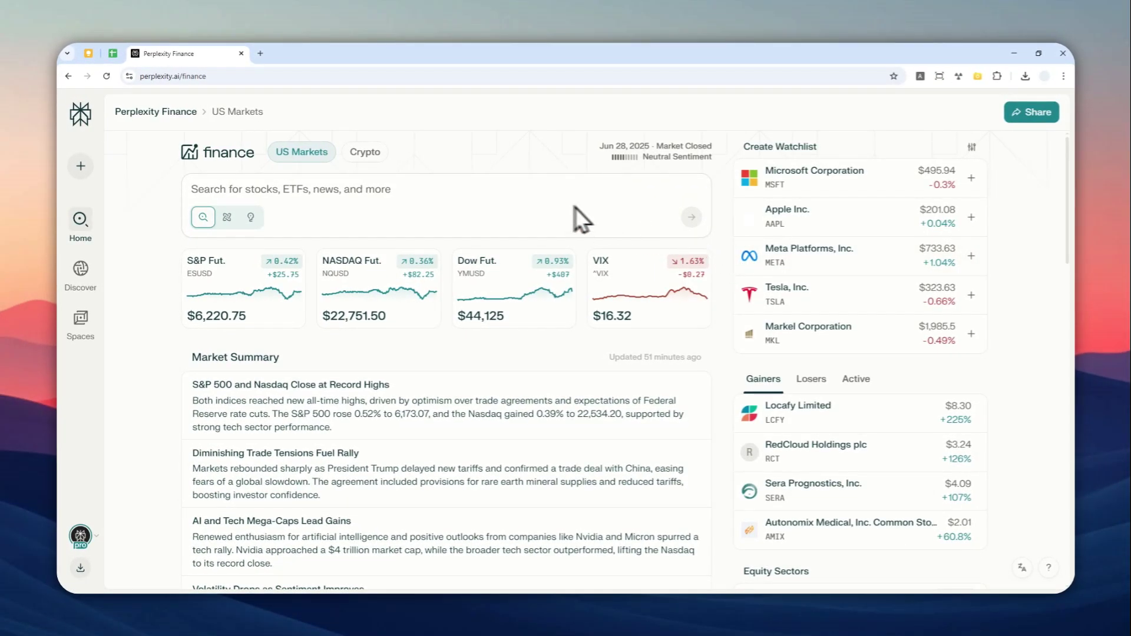
click(363, 157)
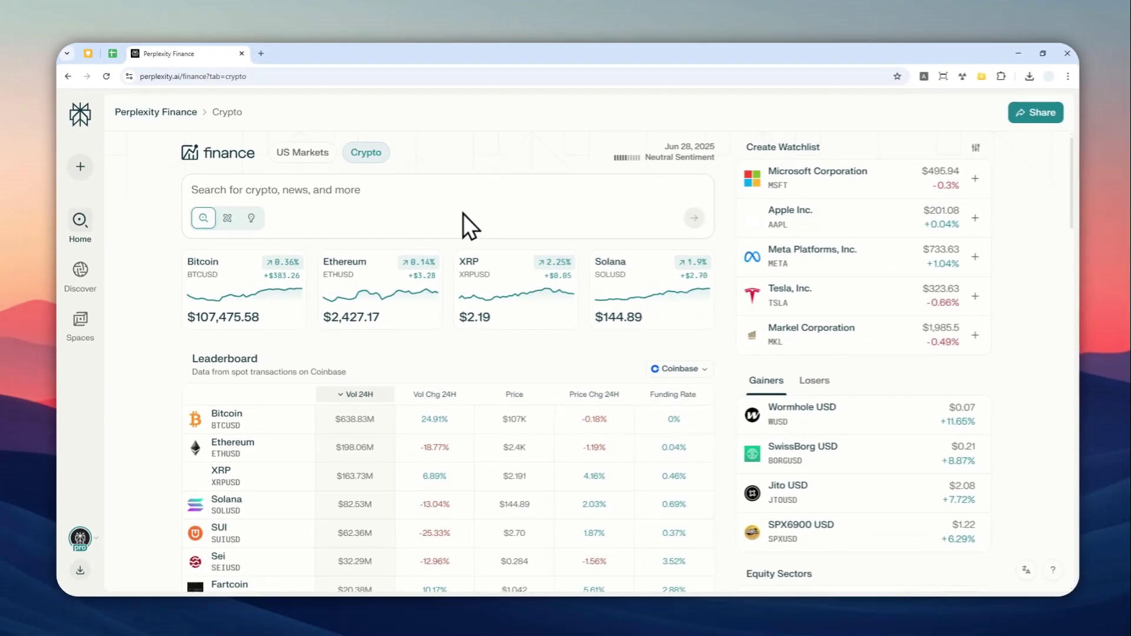
click(295, 152)
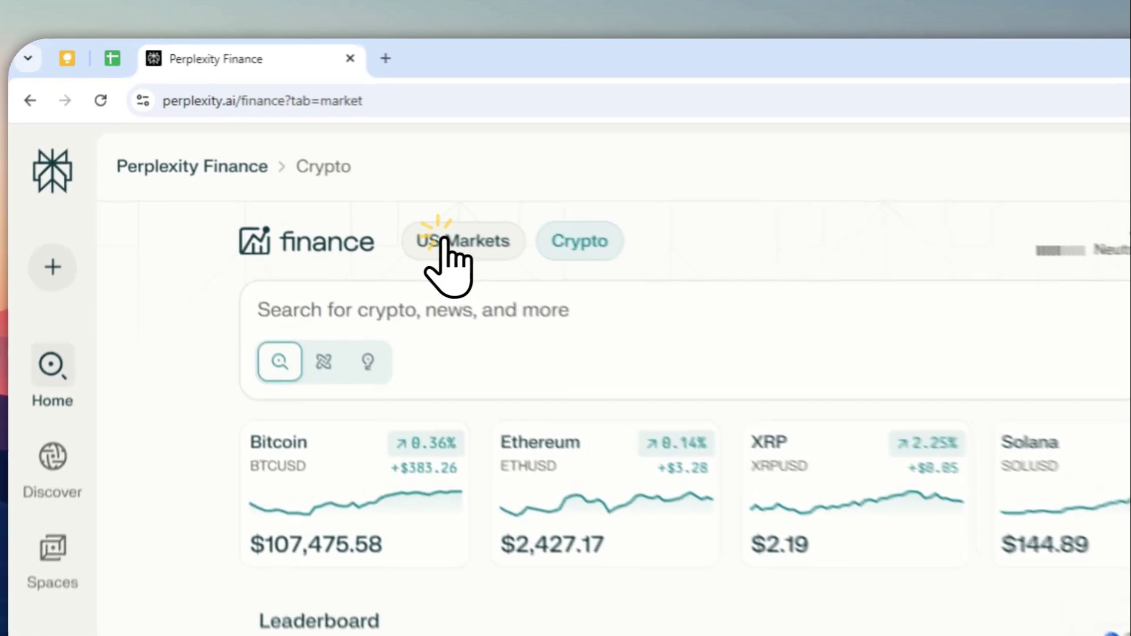
Search 'General Motors' from Finance and scroll through the NYSE: GM answer at $49.68
click(489, 327)
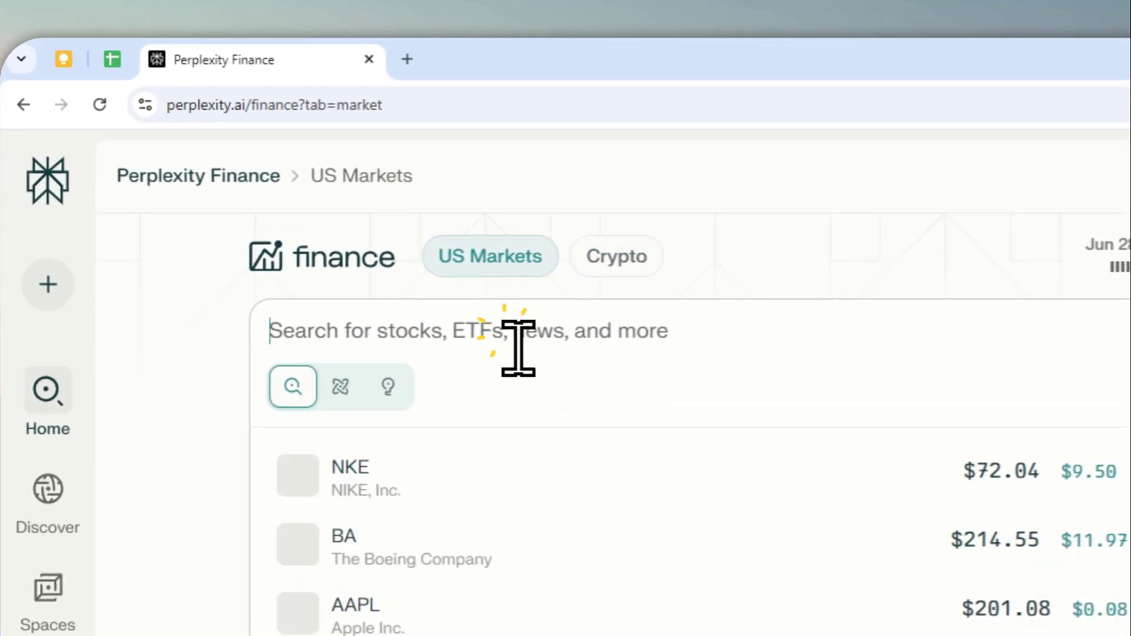
text(General Motors)
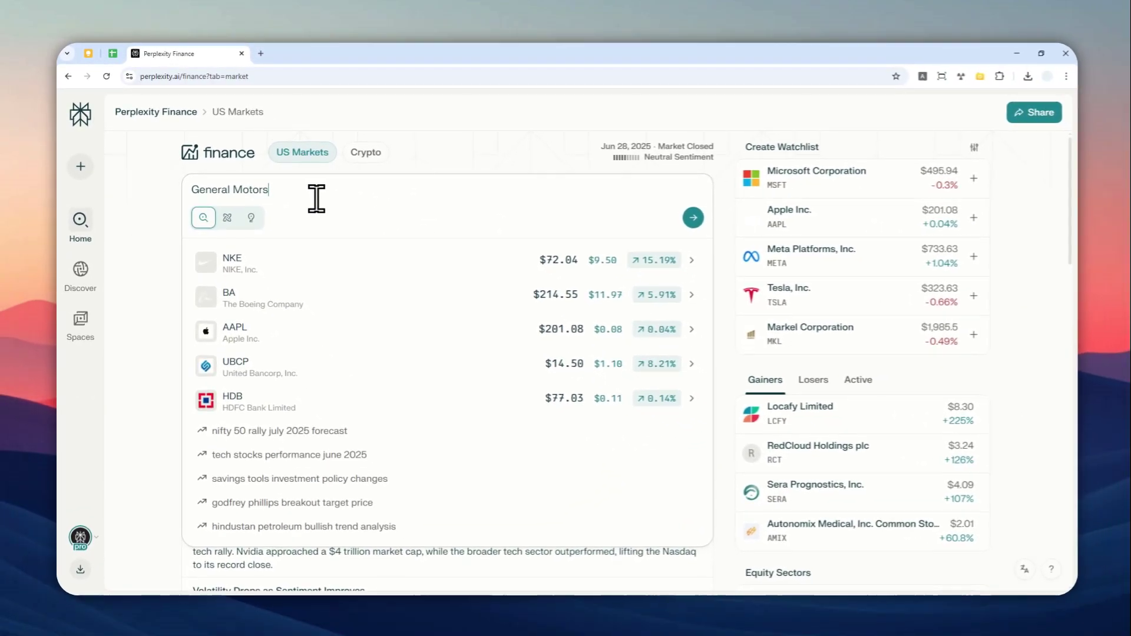
key(Return)
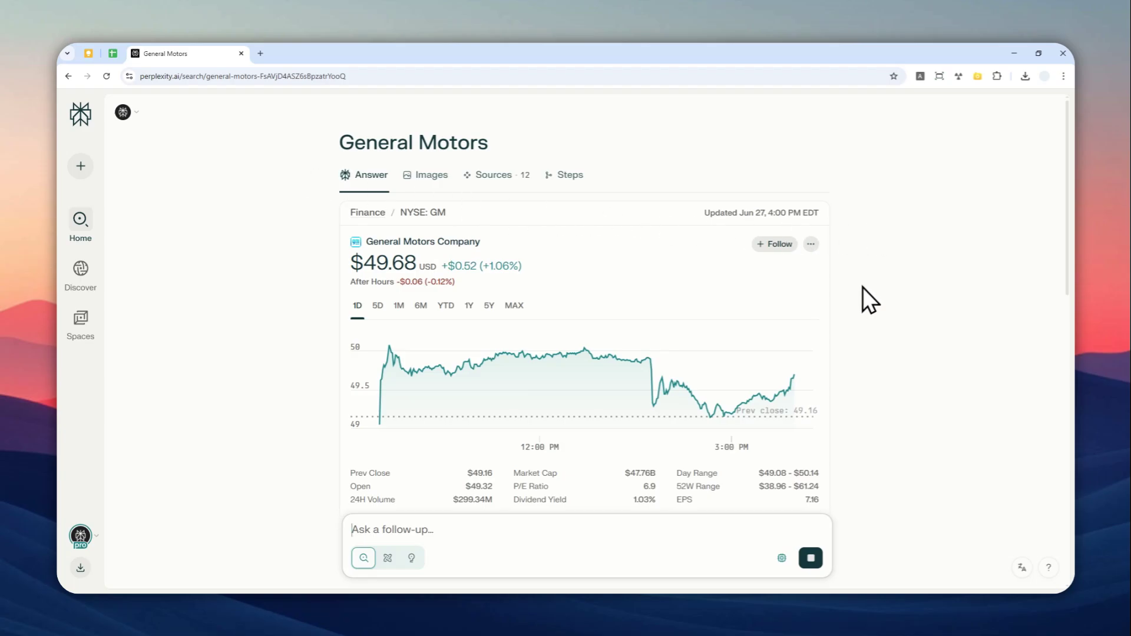
scroll(858, 259, down, 5)
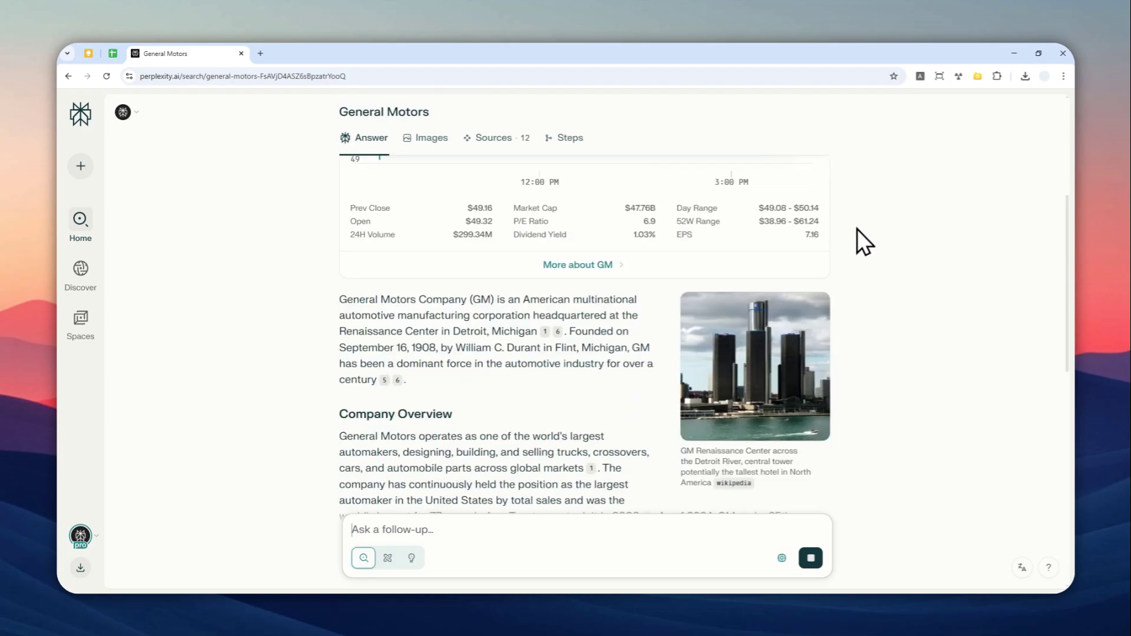
scroll(861, 223, down, 10)
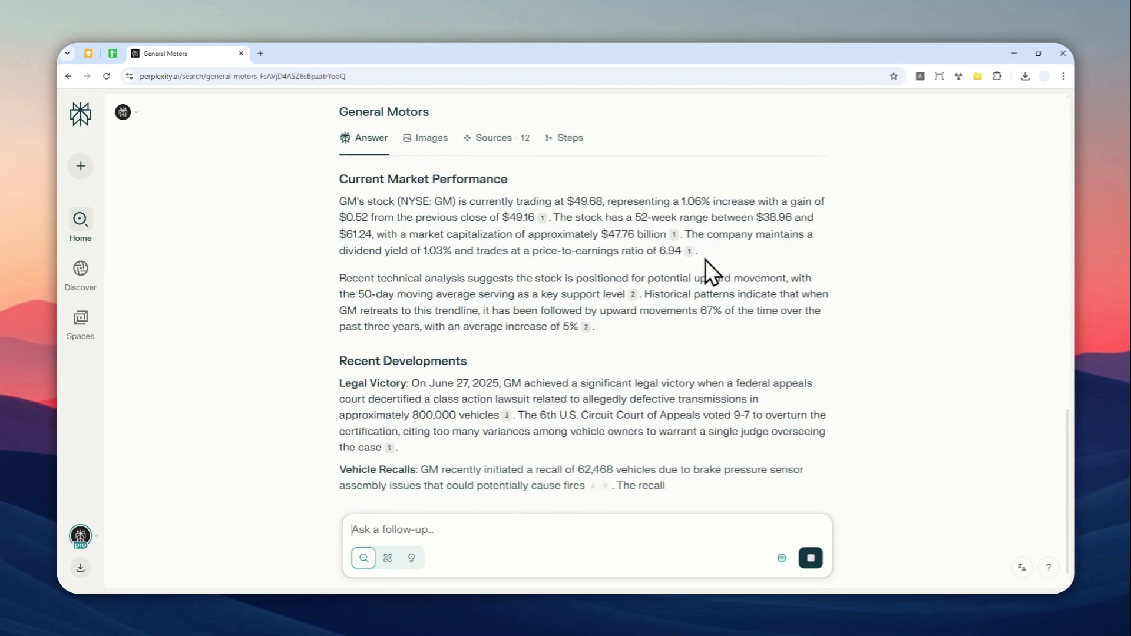
scroll(700, 263, up, 15)
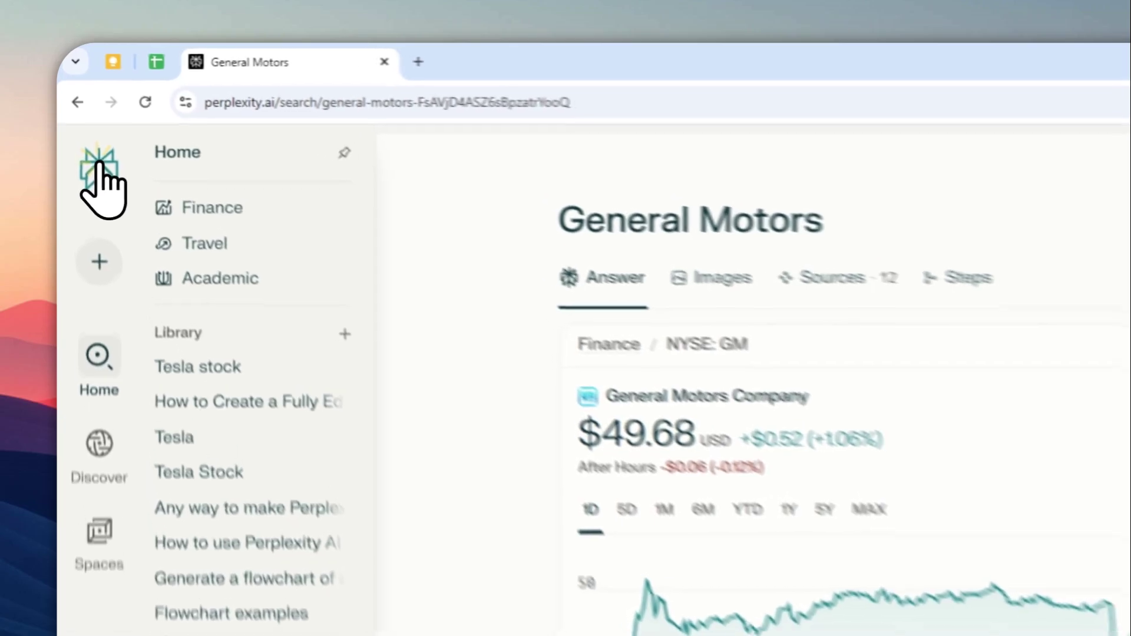
From the home page, start a new private space, inspect its custom instructions, then cancel it
click(101, 115)
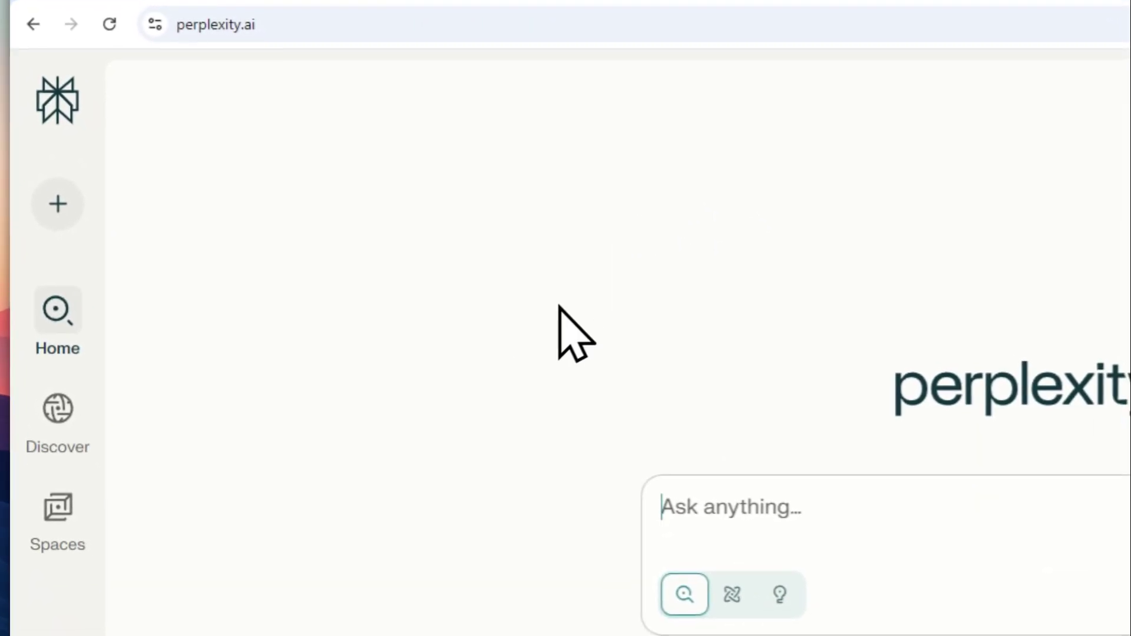
mouse_move(55, 513)
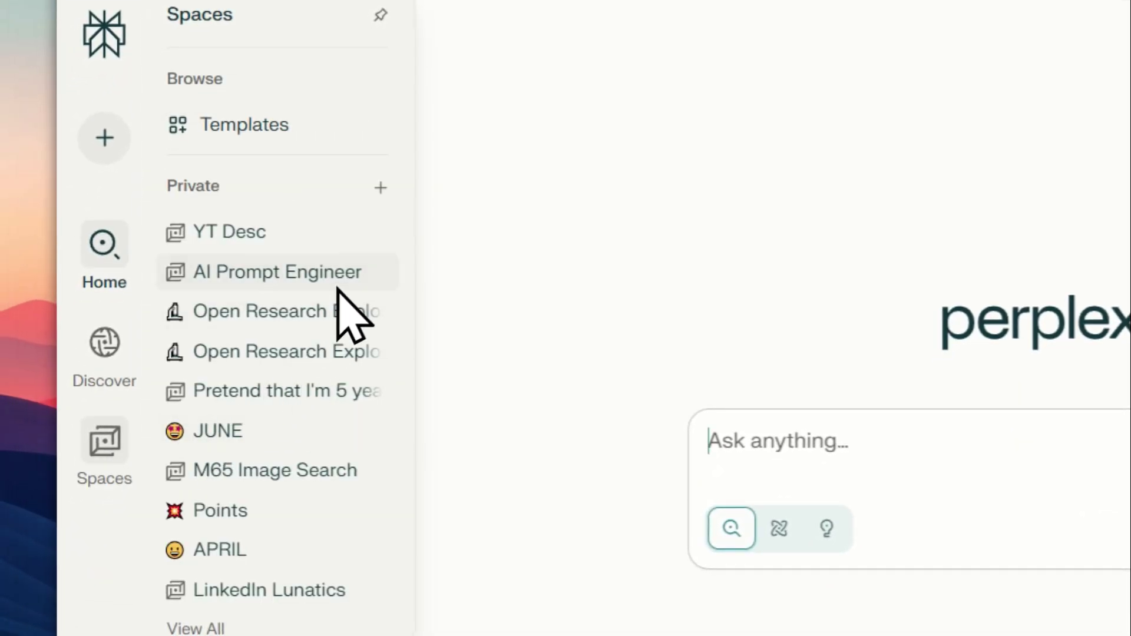
click(380, 187)
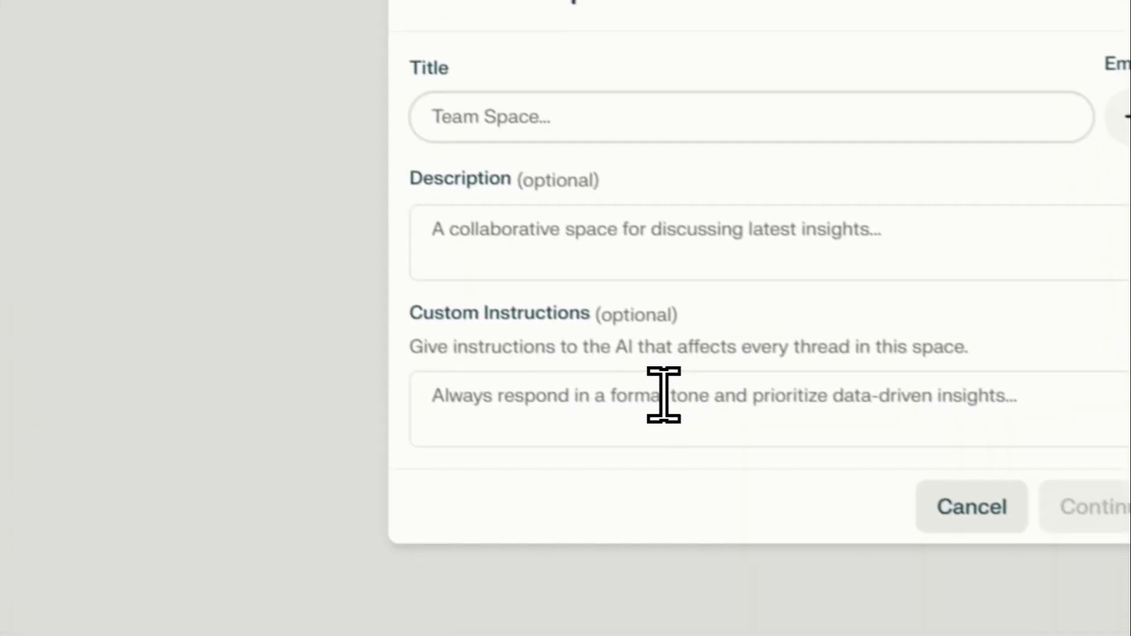
click(616, 586)
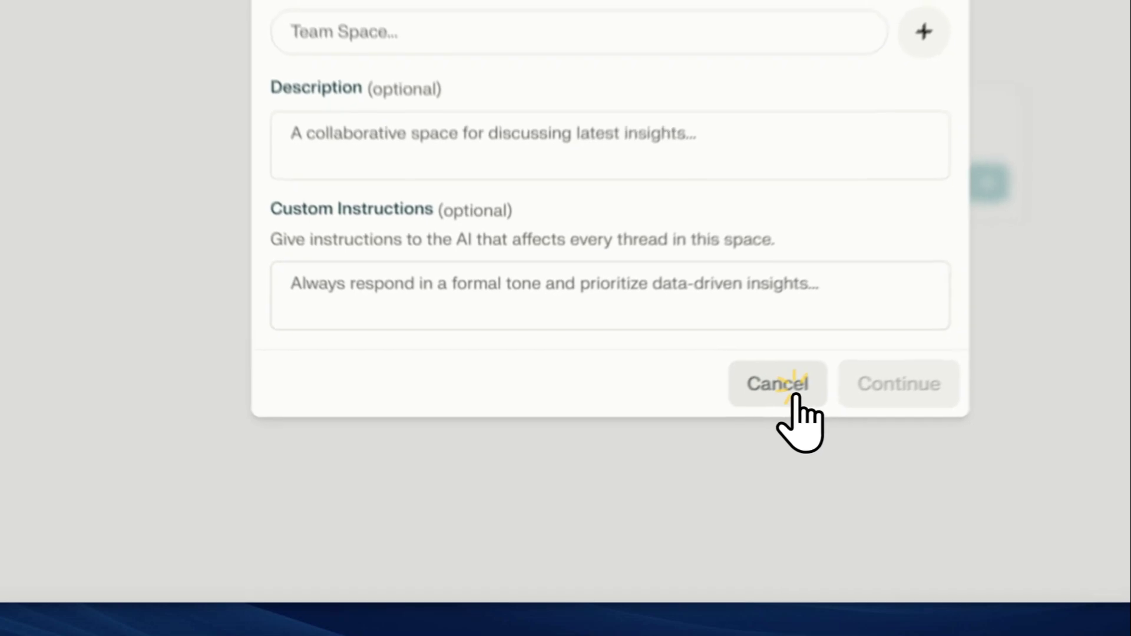
click(661, 471)
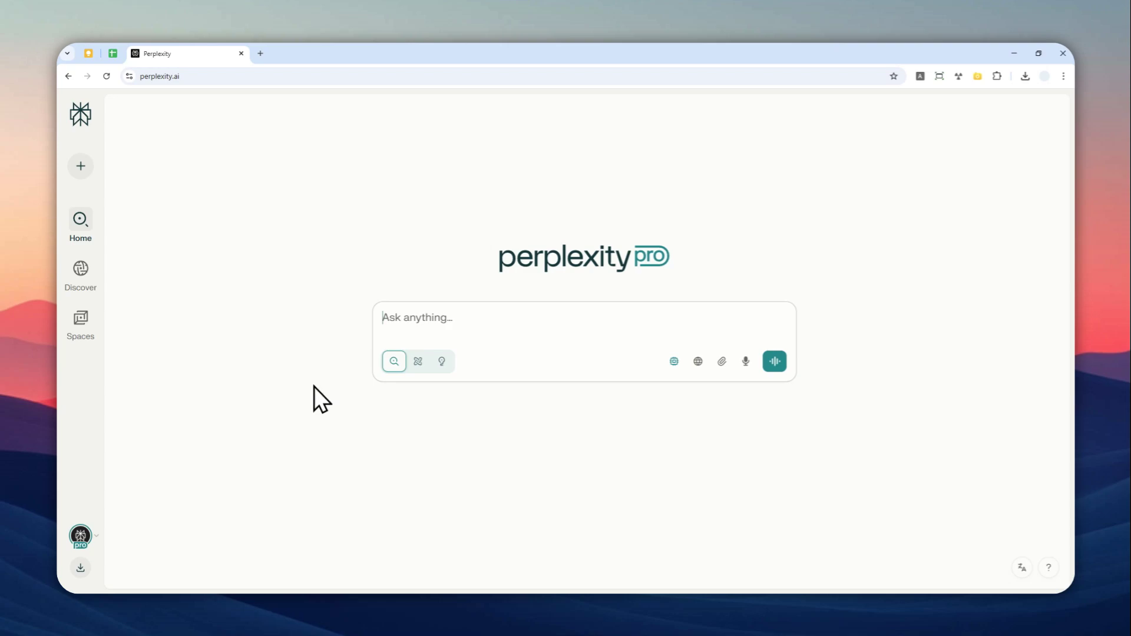
Open the Stock Screener card from the Finance space templates
mouse_move(90, 336)
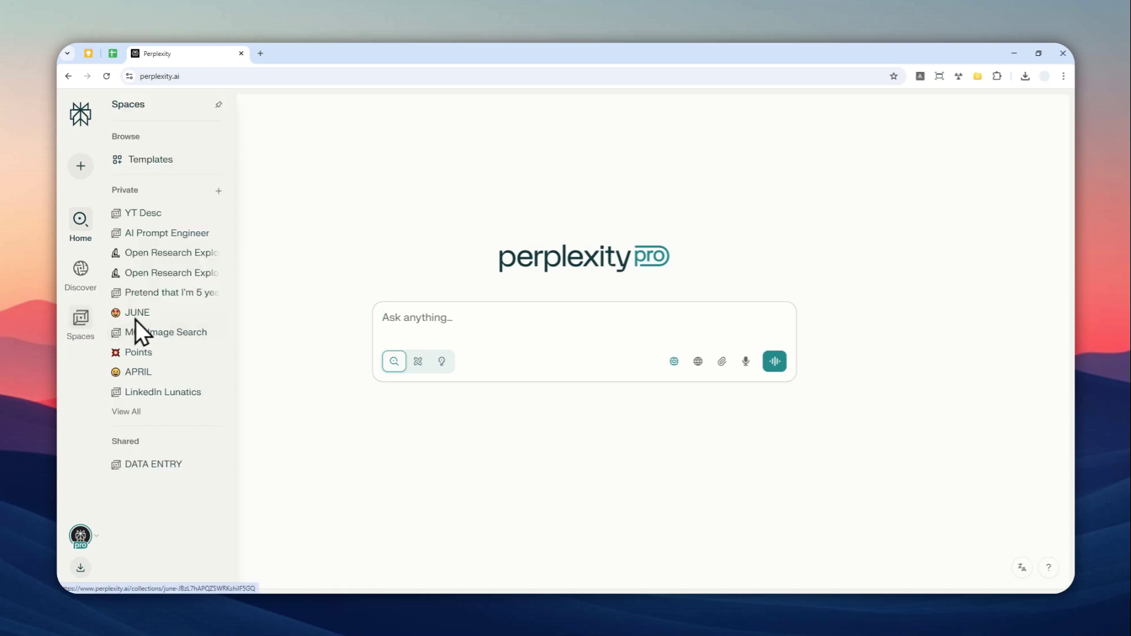
click(169, 165)
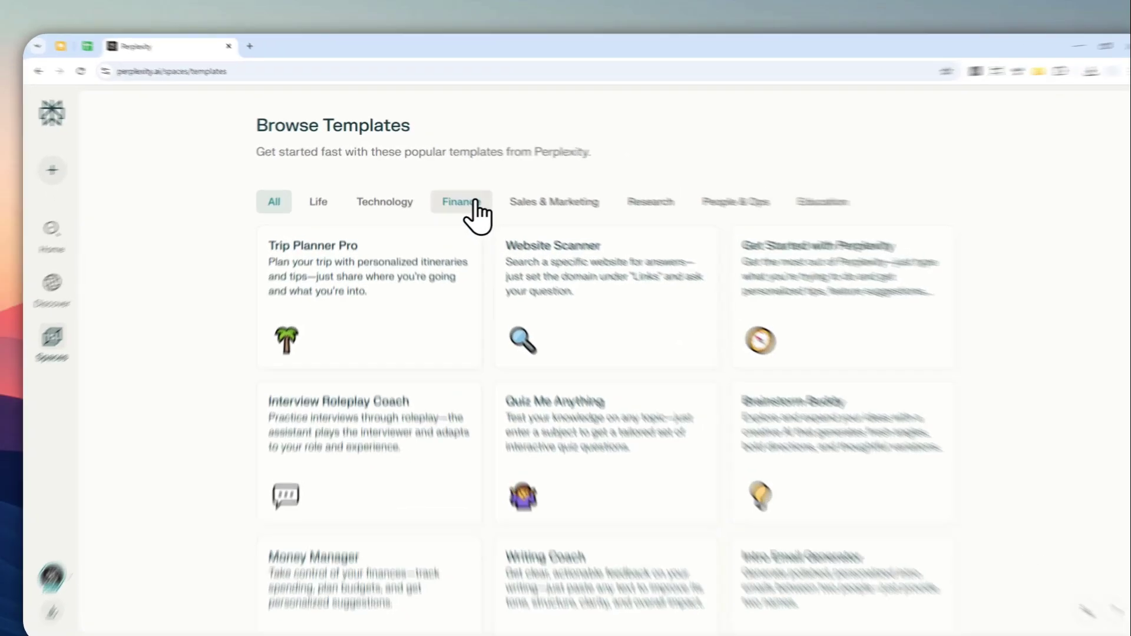
click(453, 195)
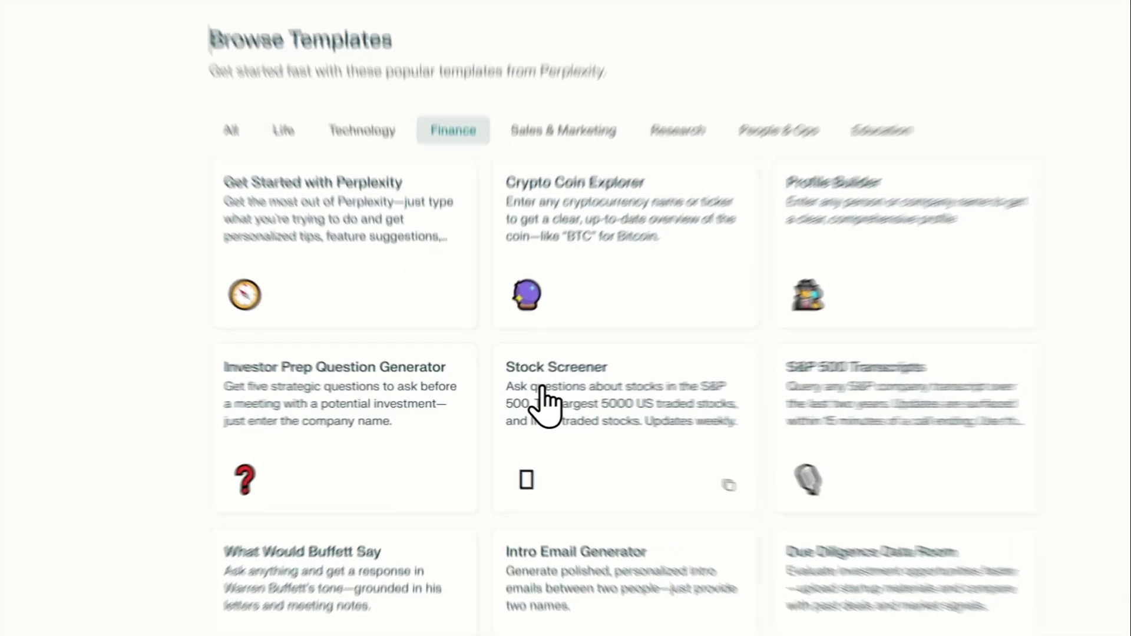
click(557, 385)
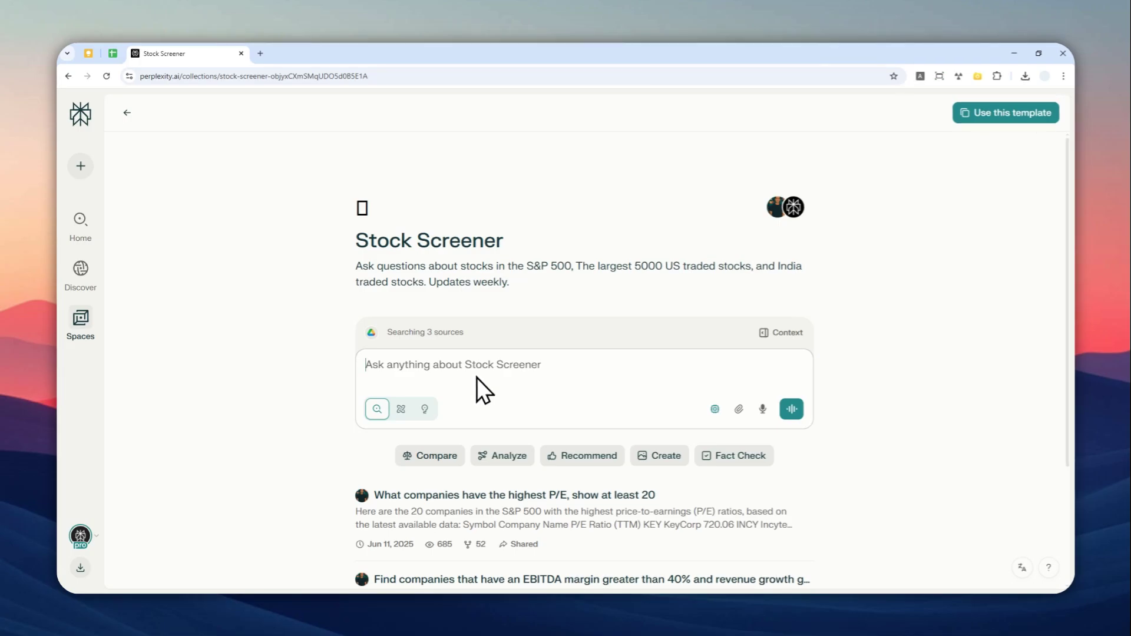
Ask 'Apple' in the Stock Screener space and review the NASDAQ: AAPL answer at $201.08
text(Apple)
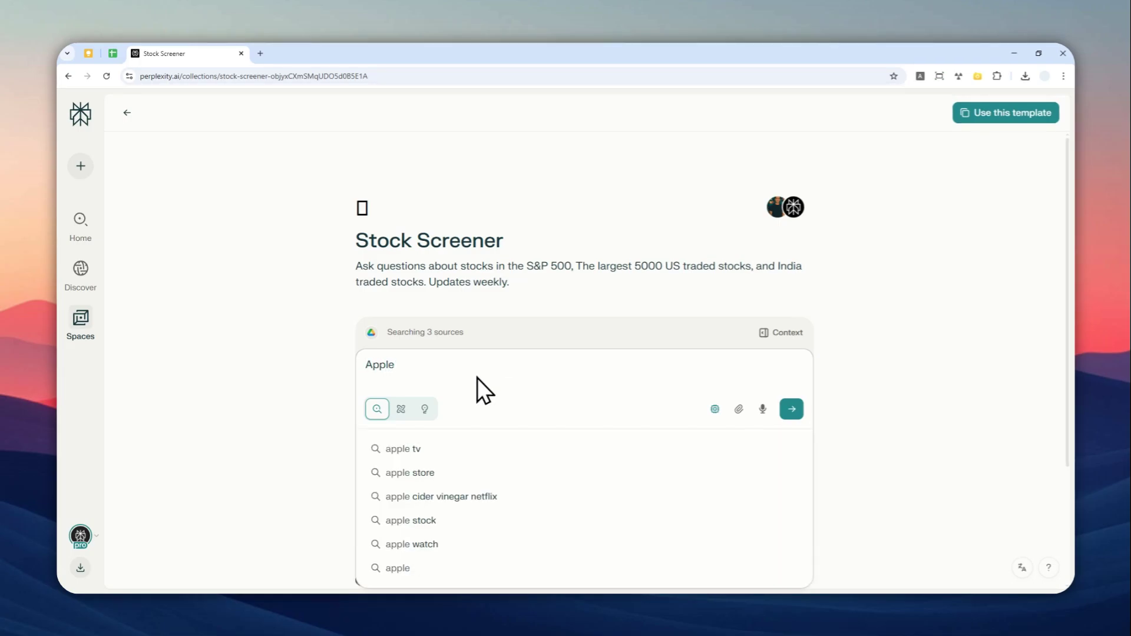
key(Return)
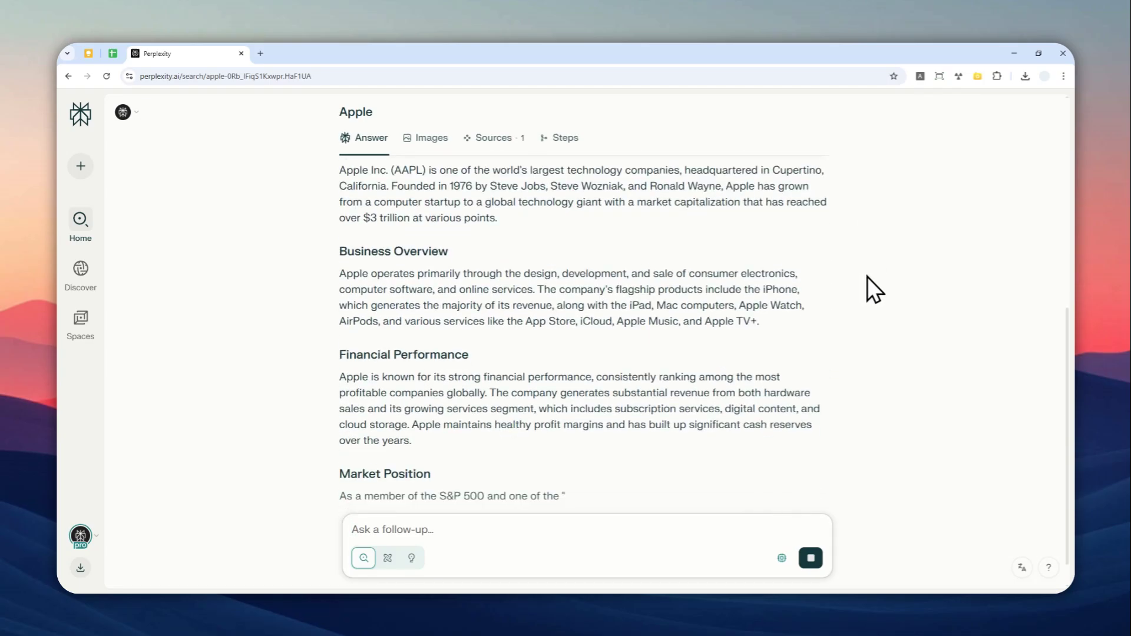
scroll(878, 342, up, 5)
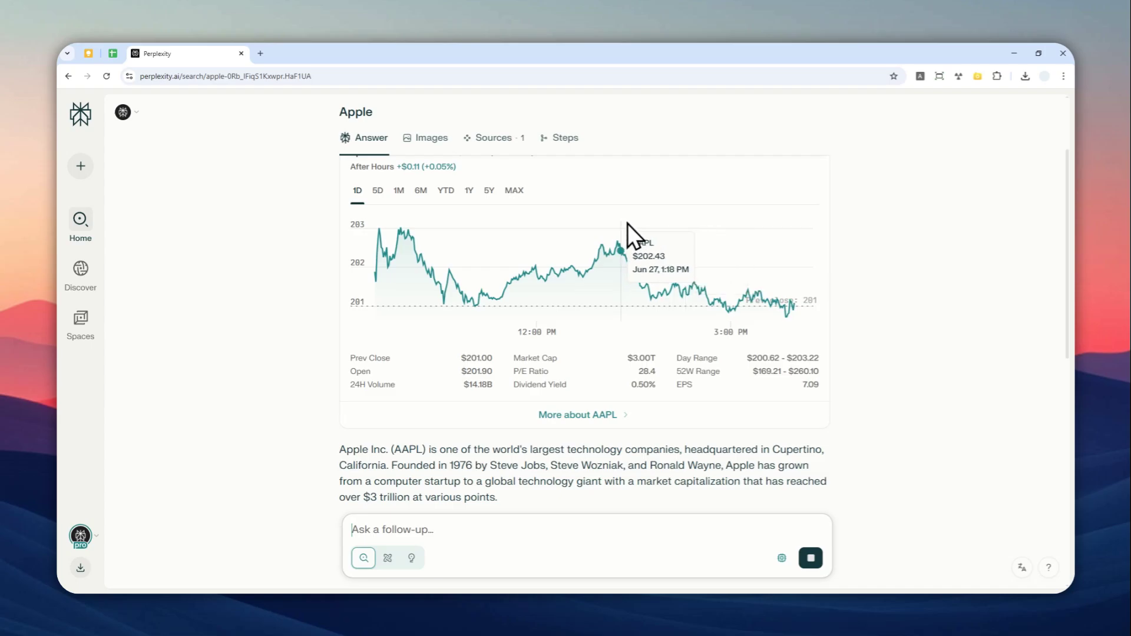
scroll(577, 294, up, 3)
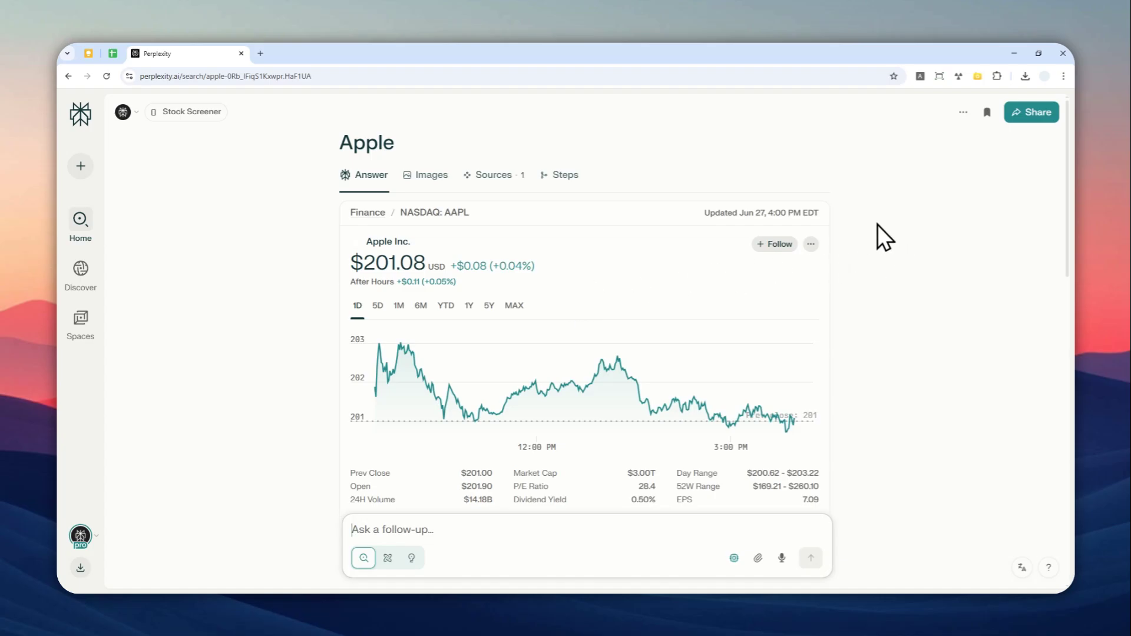
scroll(878, 232, down, 15)
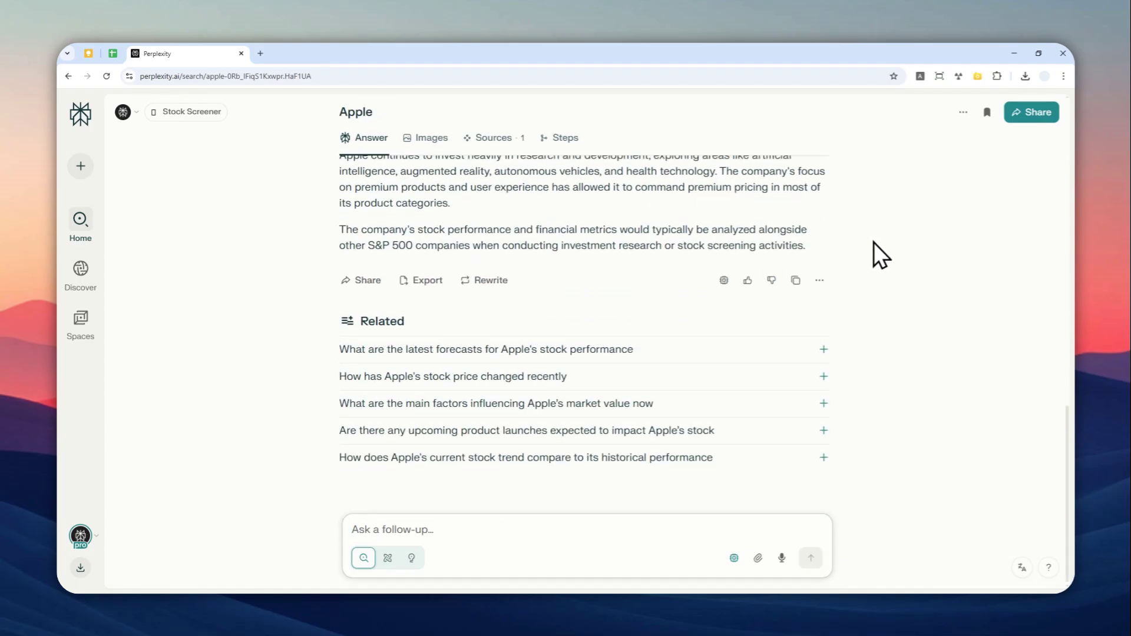
scroll(874, 243, up, 15)
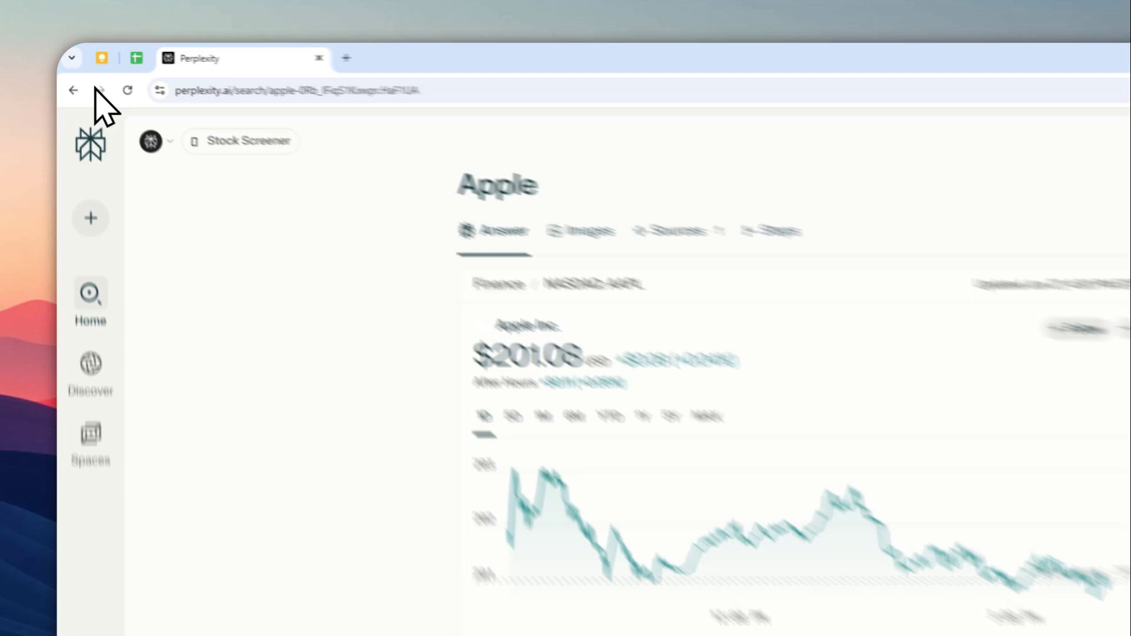
Return to the Stock Screener template, copy it into your spaces, and review its settings unchanged
click(74, 90)
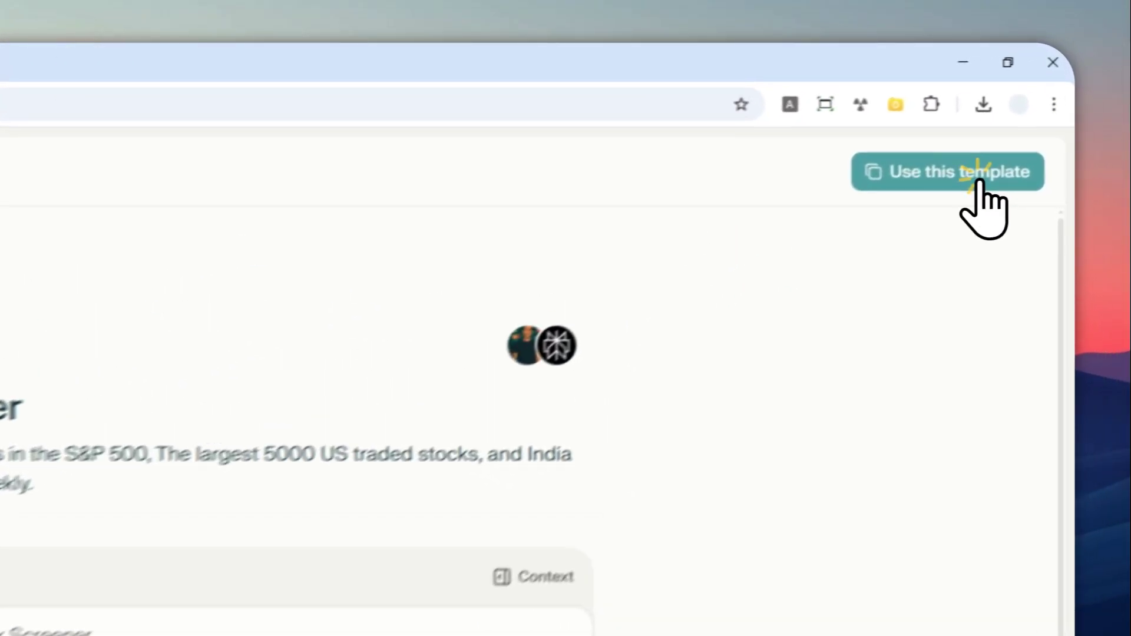
click(1025, 118)
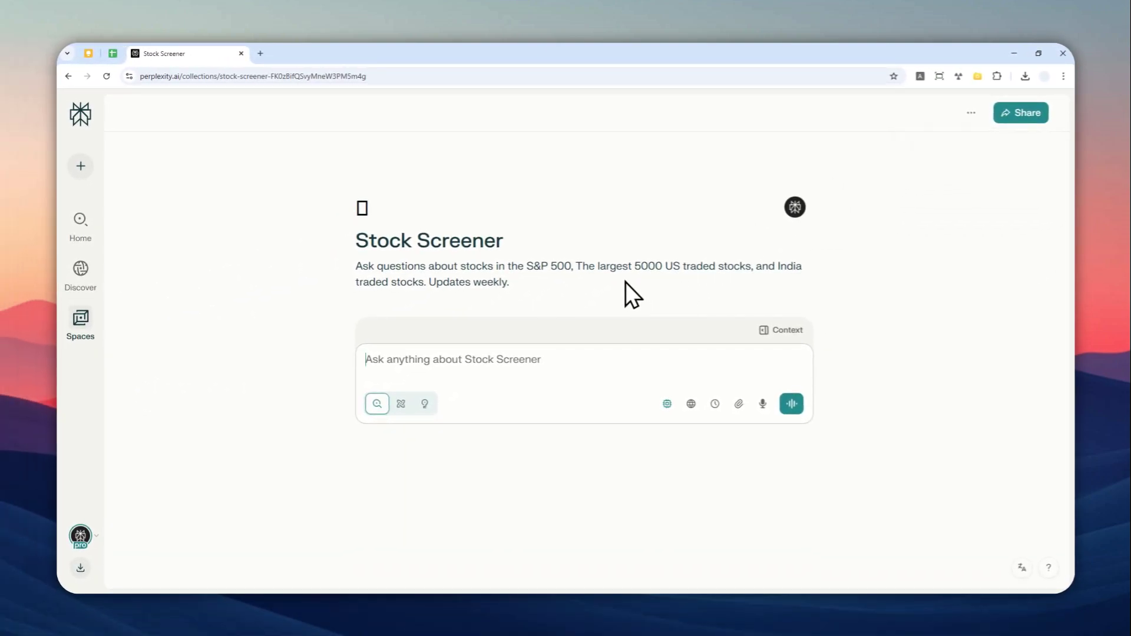
click(795, 329)
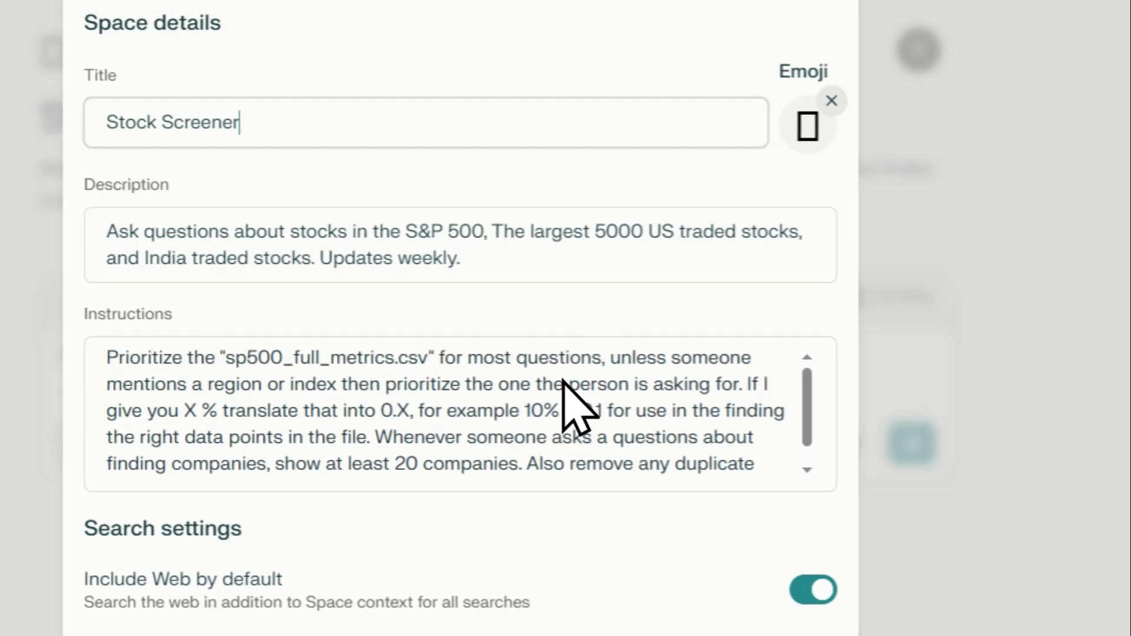
click(824, 0)
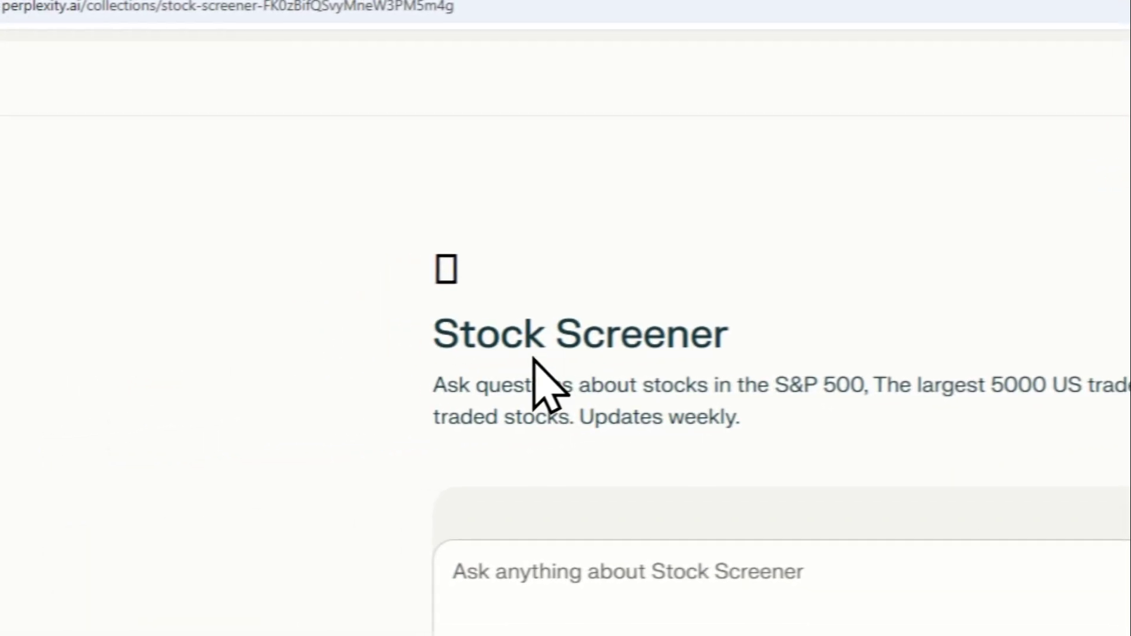
Check the copied Stock Screener space, then open Finance's Crypto view showing Bitcoin, Ethereum, XRP and Solana
mouse_move(81, 324)
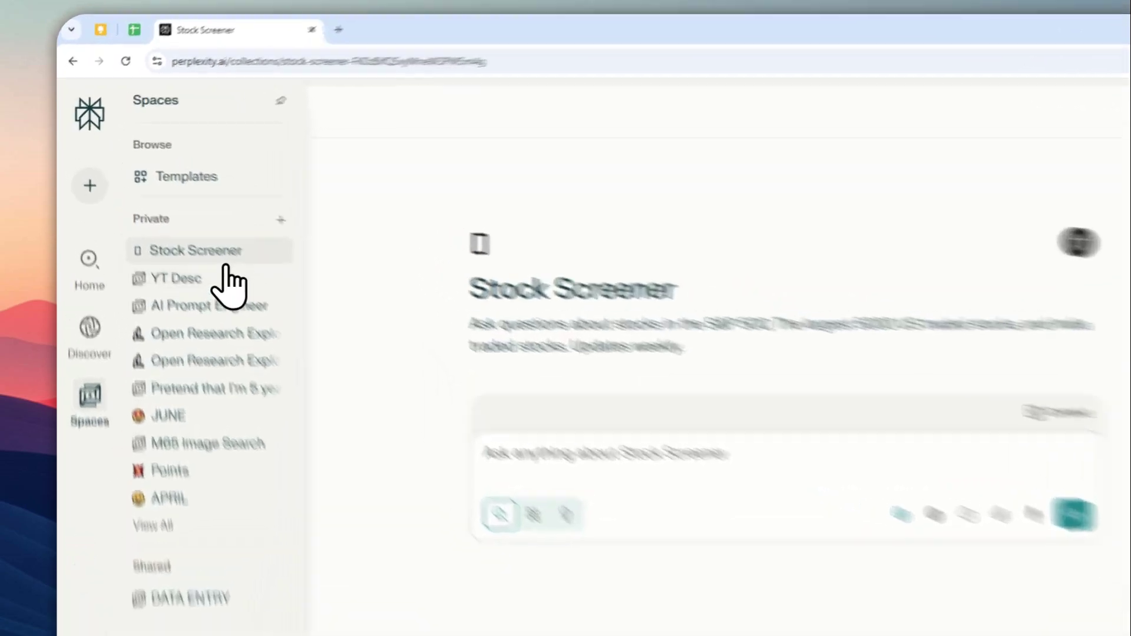
click(171, 212)
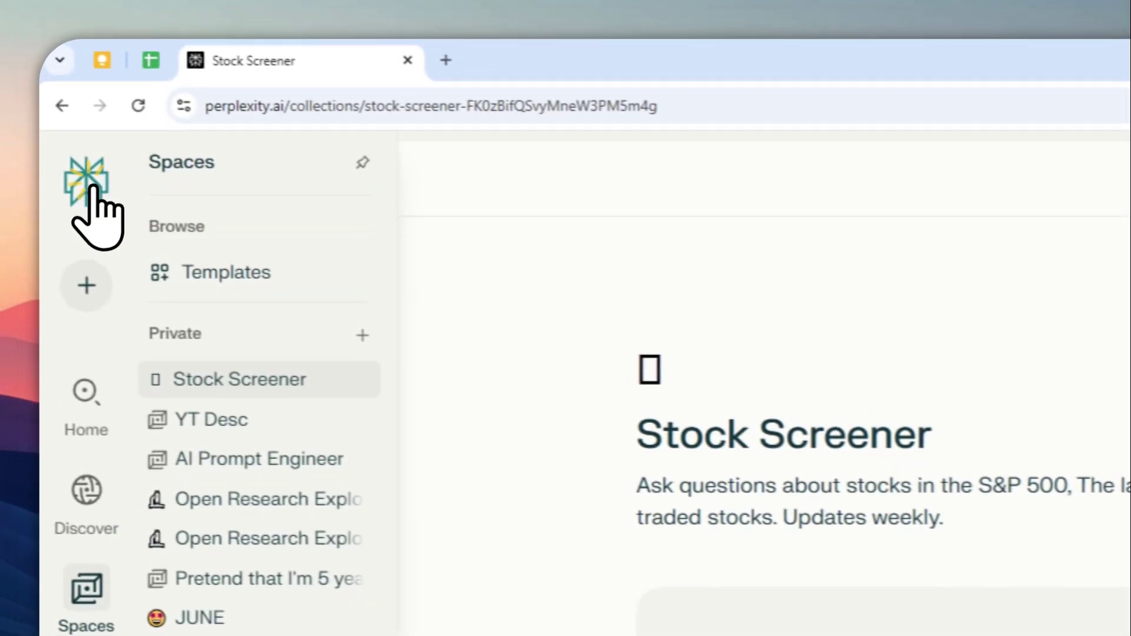
click(91, 194)
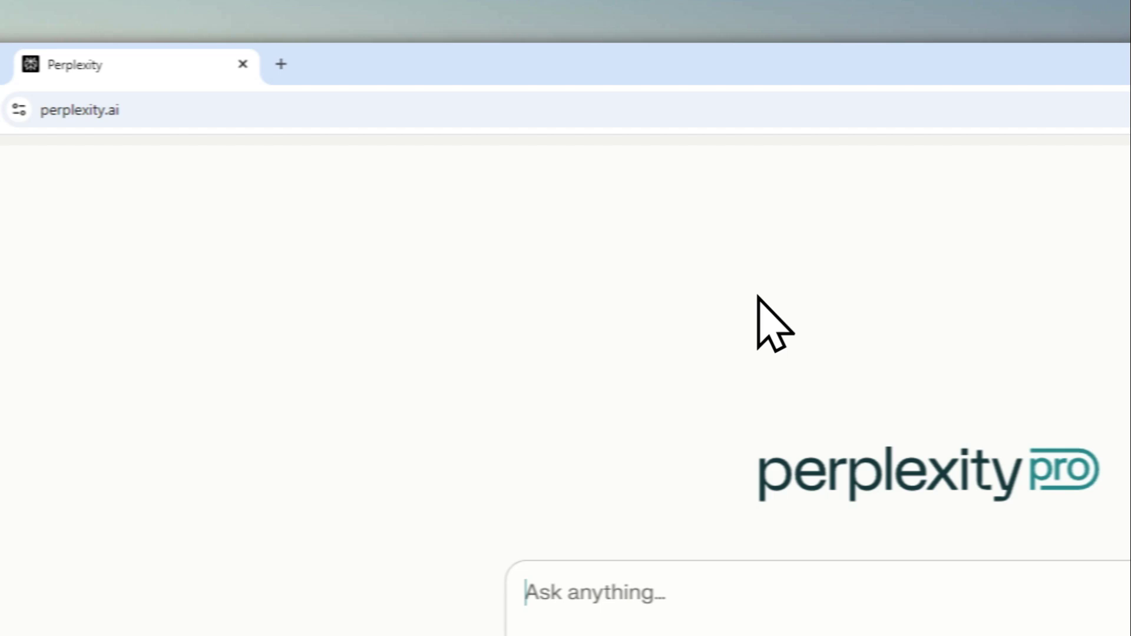
mouse_move(83, 116)
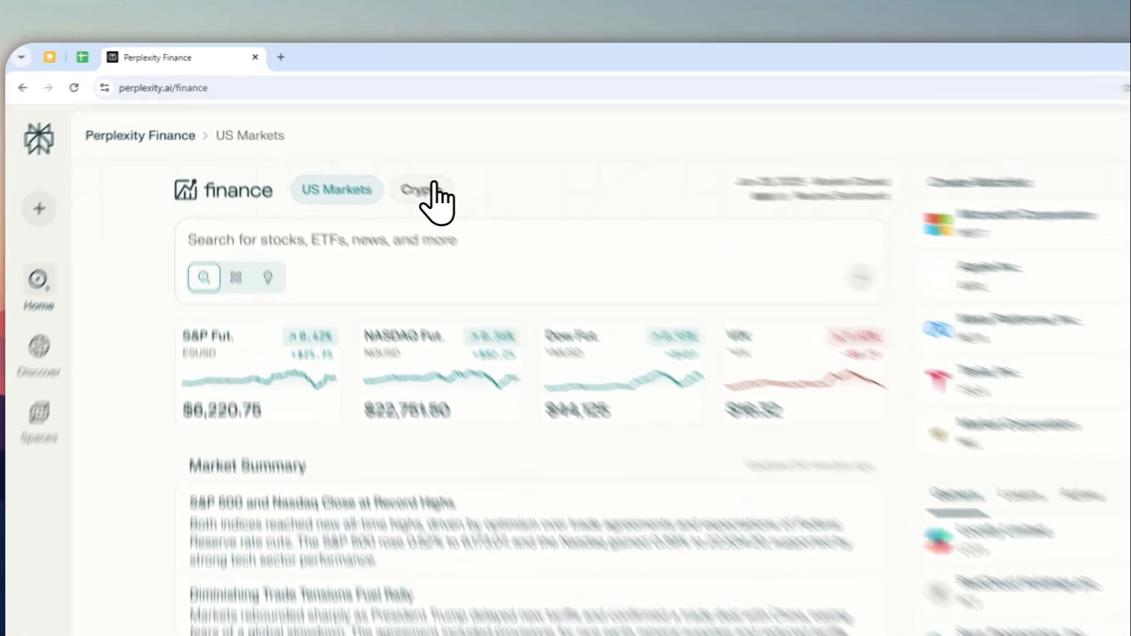
click(372, 153)
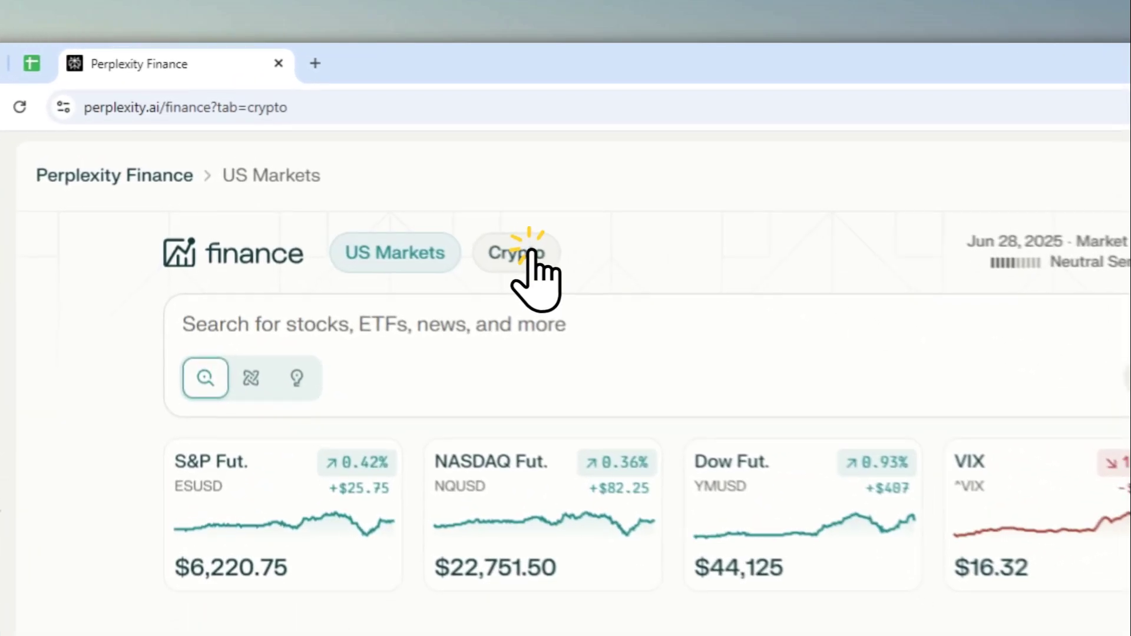